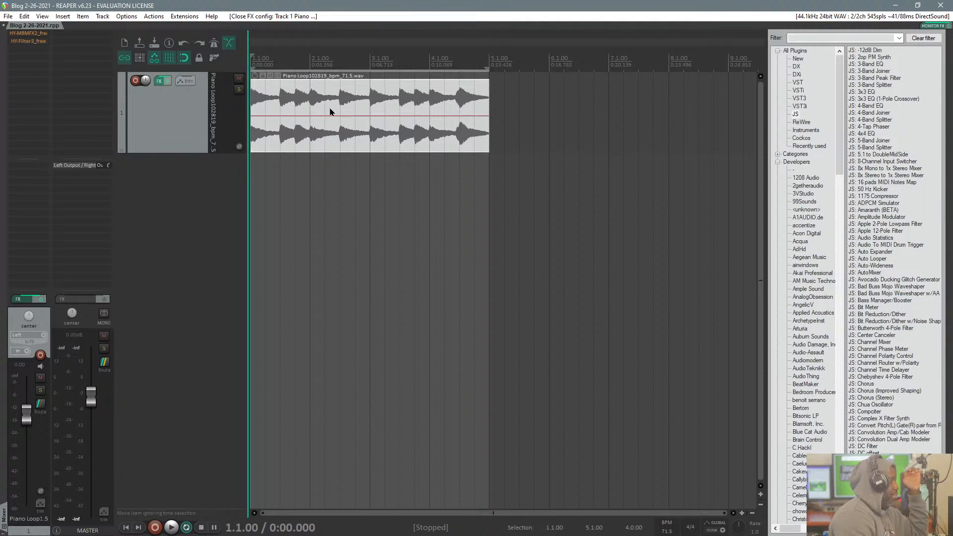
Step: Toggle the bypass of HY-MBMFX2_free on Track 1 and open its plug-in window
{"action": "left_click", "coordinate": [30, 34], "text": "shift"}
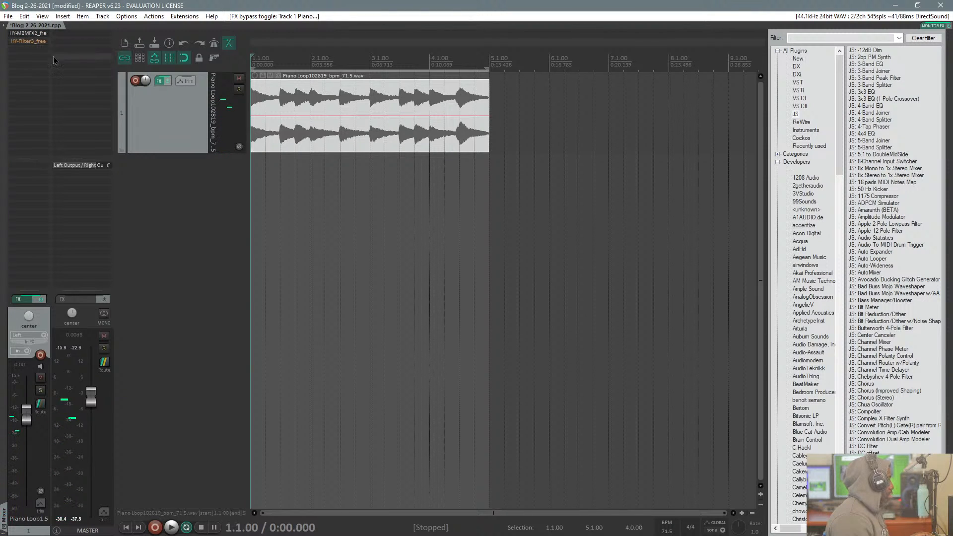
{"action": "left_click", "coordinate": [32, 36], "text": "shift"}
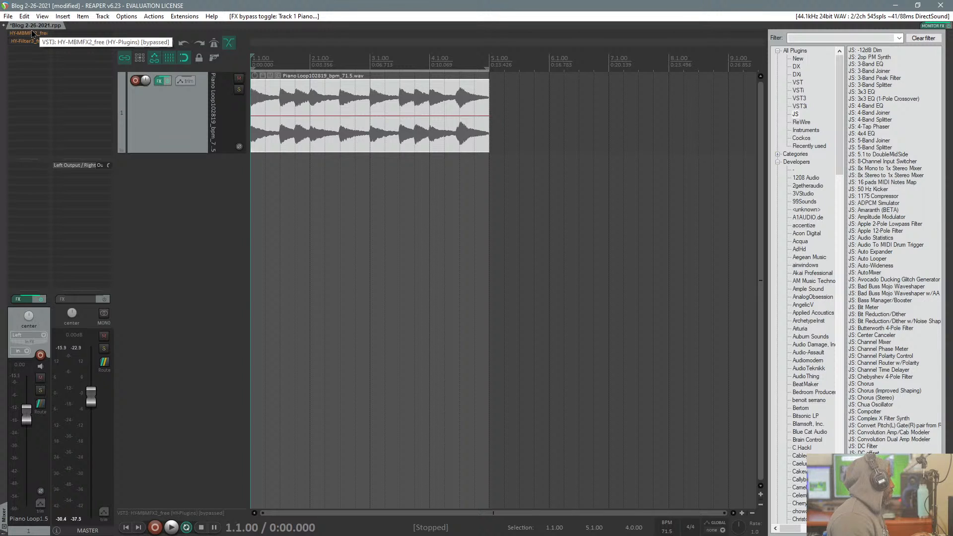
{"action": "left_click", "coordinate": [33, 34]}
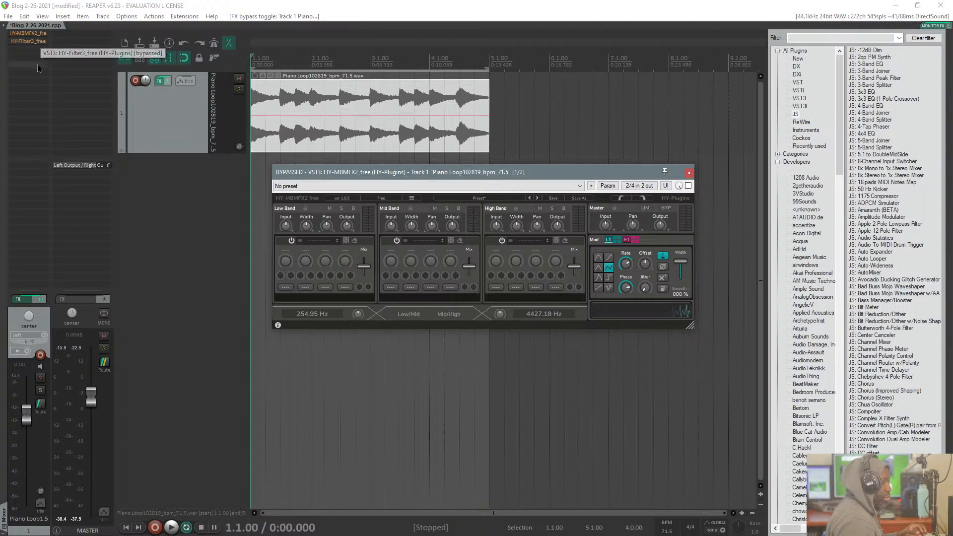
{"action": "key", "text": "alt+Tab"}
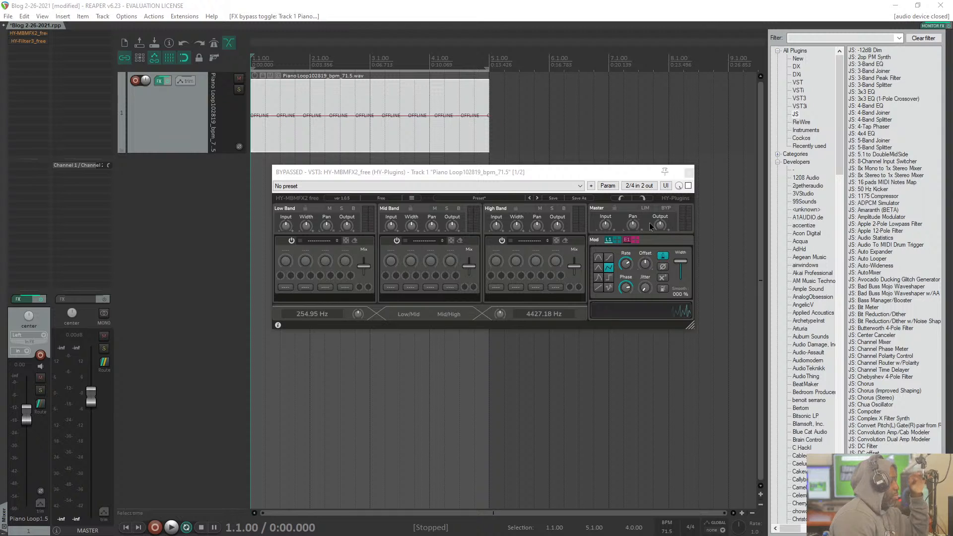
Step: Enlarge the HY-MBMFX2_free plug-in window and reposition it over the arrangement so all band controls are readable
{"action": "left_click_drag", "start_coordinate": [554, 174], "coordinate": [397, 134]}
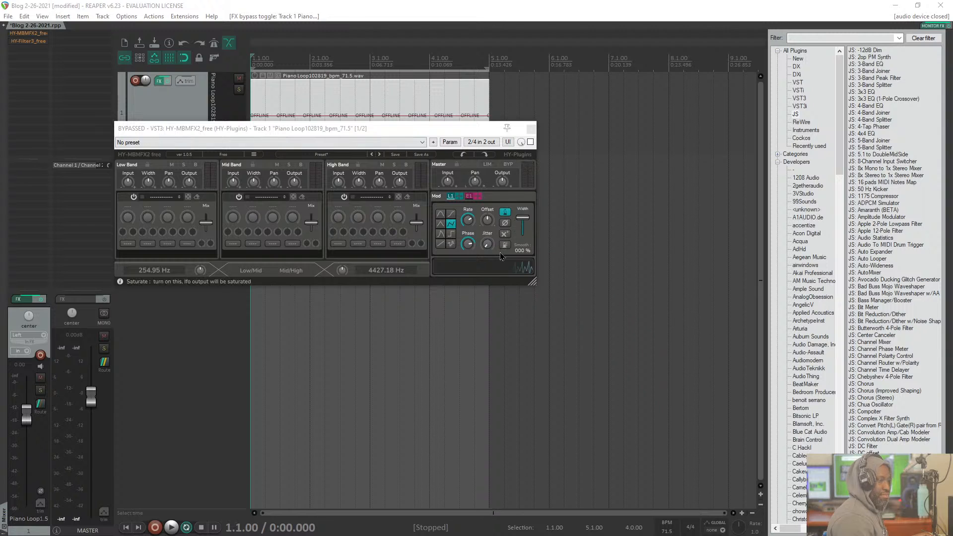
{"action": "left_click_drag", "start_coordinate": [530, 281], "coordinate": [699, 336]}
{"action": "left_click_drag", "start_coordinate": [594, 335], "coordinate": [622, 406]}
{"action": "left_click_drag", "start_coordinate": [519, 129], "coordinate": [464, 55]}
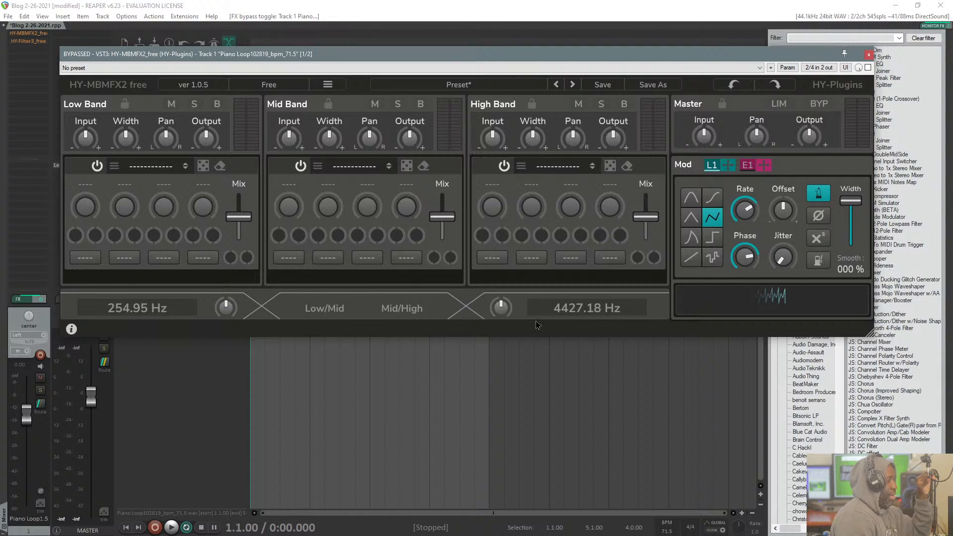
Step: Set the Mid/High crossover to 3207.21 Hz and the Low/Mid crossover to 155.37 Hz
{"action": "mouse_move", "coordinate": [507, 313]}
{"action": "left_mouse_down"}
{"action": "mouse_move", "coordinate": [505, 328]}
{"action": "mouse_move", "coordinate": [499, 303]}
{"action": "mouse_move", "coordinate": [498, 321]}
{"action": "left_mouse_up"}
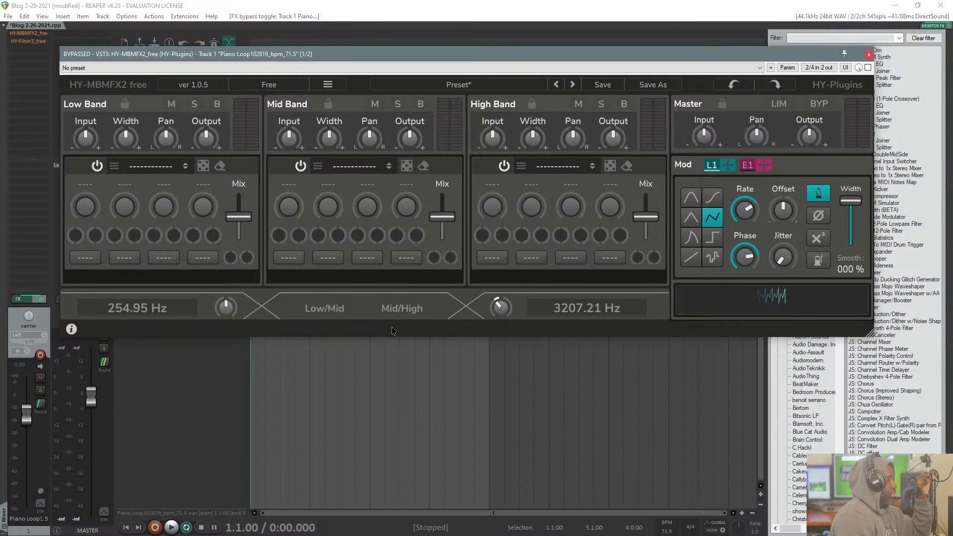
{"action": "mouse_move", "coordinate": [237, 318]}
{"action": "left_mouse_down"}
{"action": "mouse_move", "coordinate": [231, 297]}
{"action": "mouse_move", "coordinate": [226, 324]}
{"action": "mouse_move", "coordinate": [224, 312]}
{"action": "left_mouse_up"}
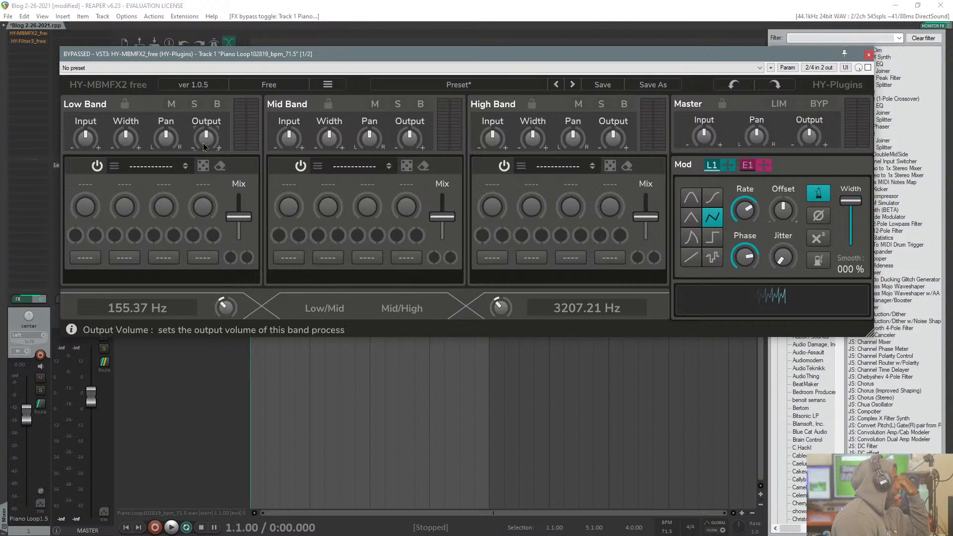
Step: Look through the Low Band's available effect types, including the Delay, Filter and Shifter categories
{"action": "left_click", "coordinate": [158, 167]}
{"action": "mouse_move", "coordinate": [161, 200]}
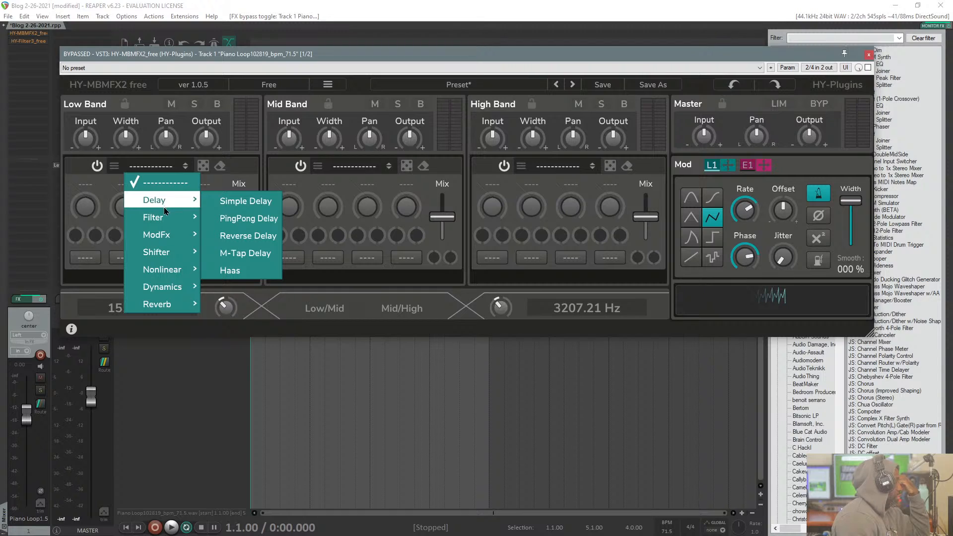
{"action": "mouse_move", "coordinate": [160, 243]}
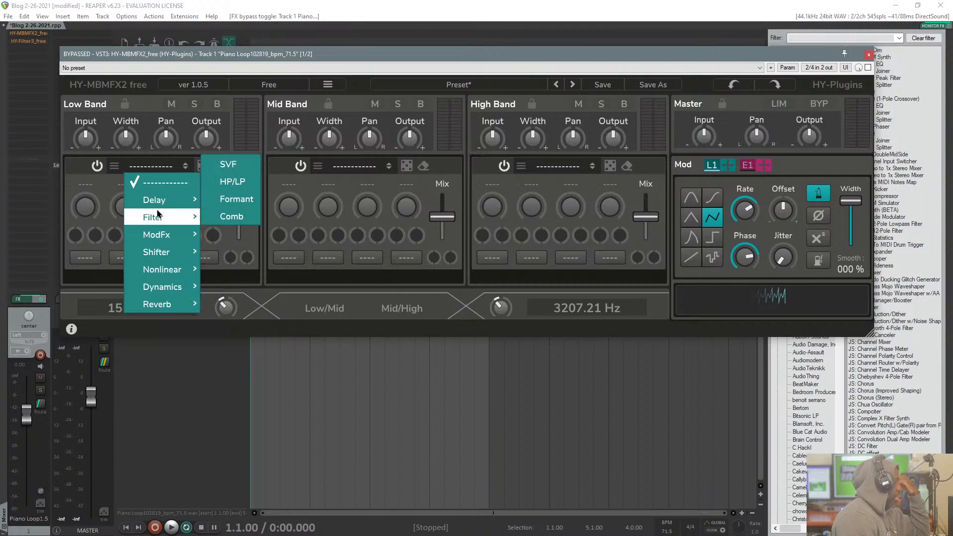
{"action": "mouse_move", "coordinate": [156, 221]}
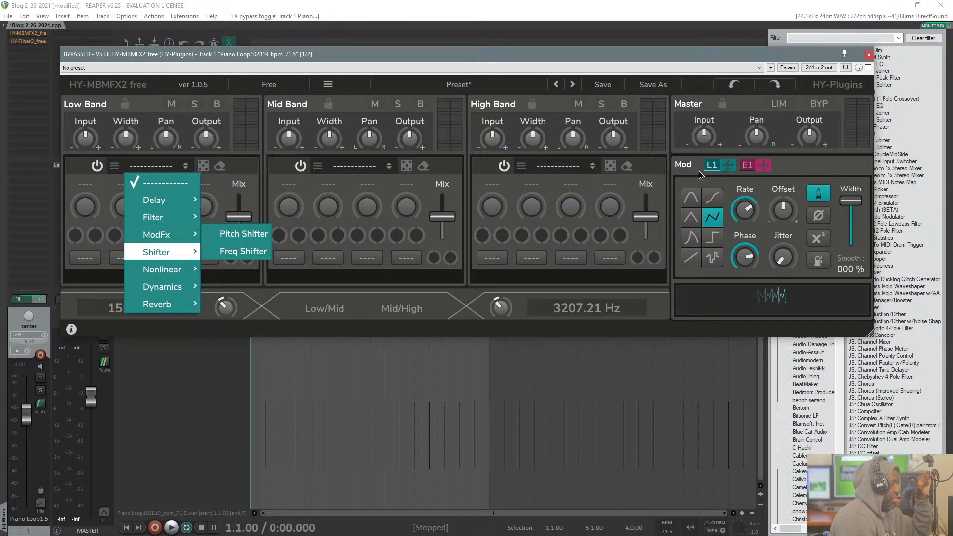
{"action": "left_click", "coordinate": [697, 189]}
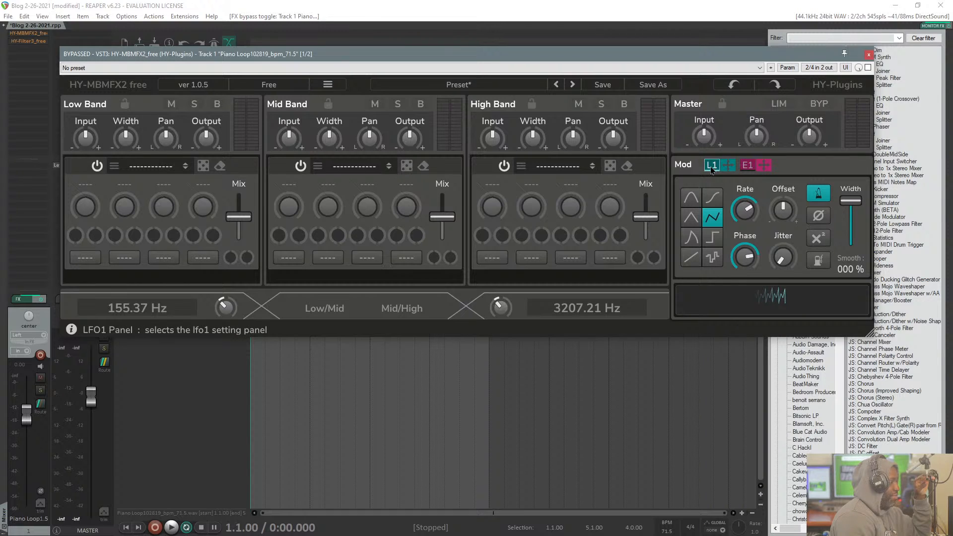
Step: Try the different LFO 1 waveforms one after another, ending on the sine shape
{"action": "left_click", "coordinate": [692, 202]}
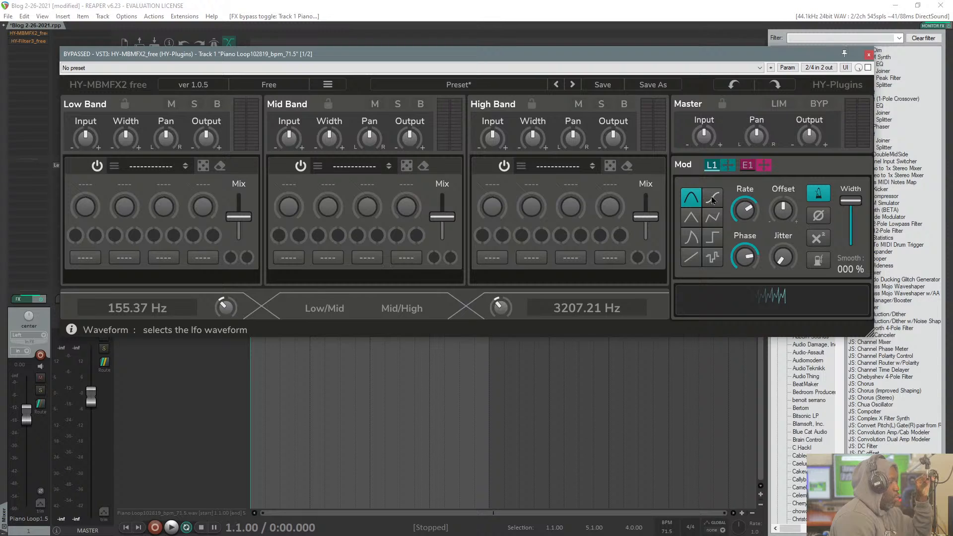
{"action": "left_click", "coordinate": [714, 198]}
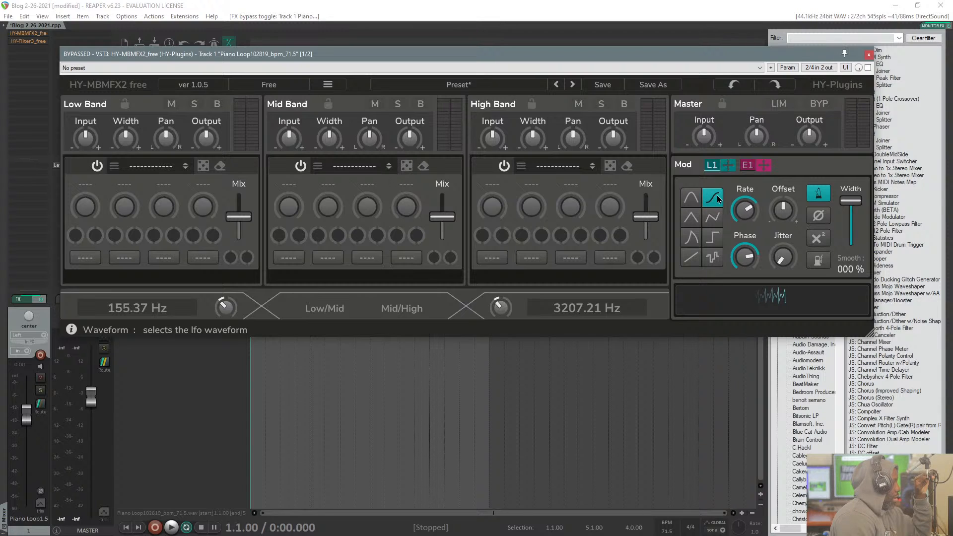
{"action": "left_click", "coordinate": [695, 199]}
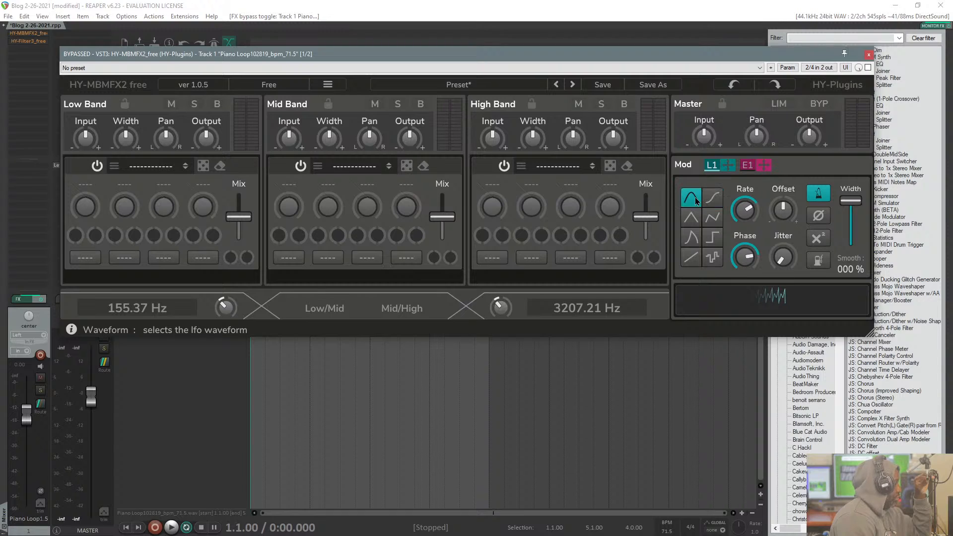
{"action": "left_click", "coordinate": [694, 221]}
{"action": "left_click", "coordinate": [711, 219]}
{"action": "left_click", "coordinate": [692, 237]}
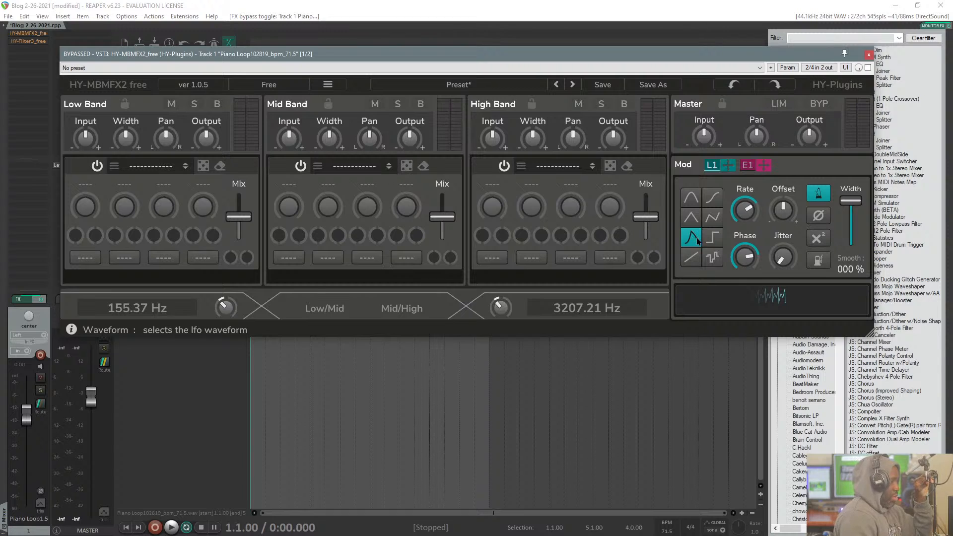
{"action": "left_click", "coordinate": [712, 243]}
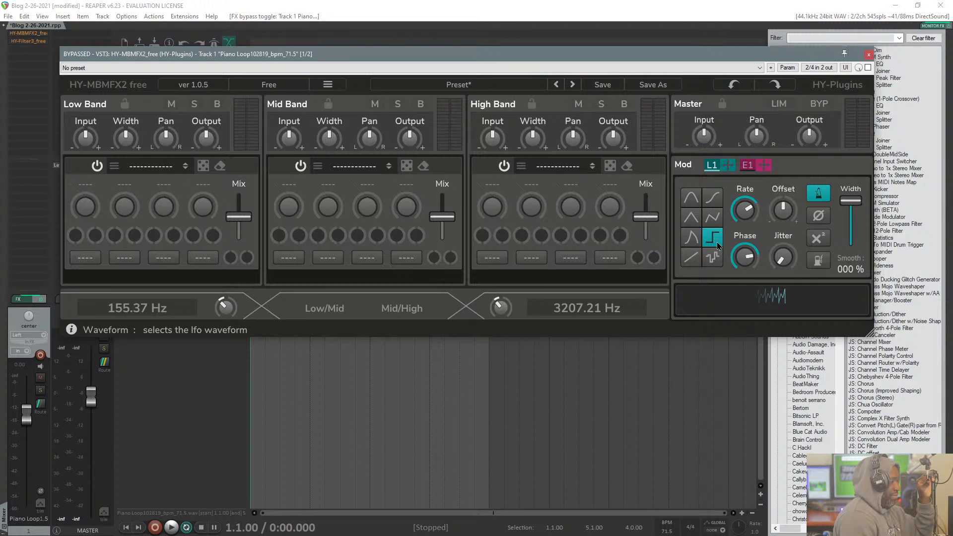
{"action": "left_click", "coordinate": [712, 258]}
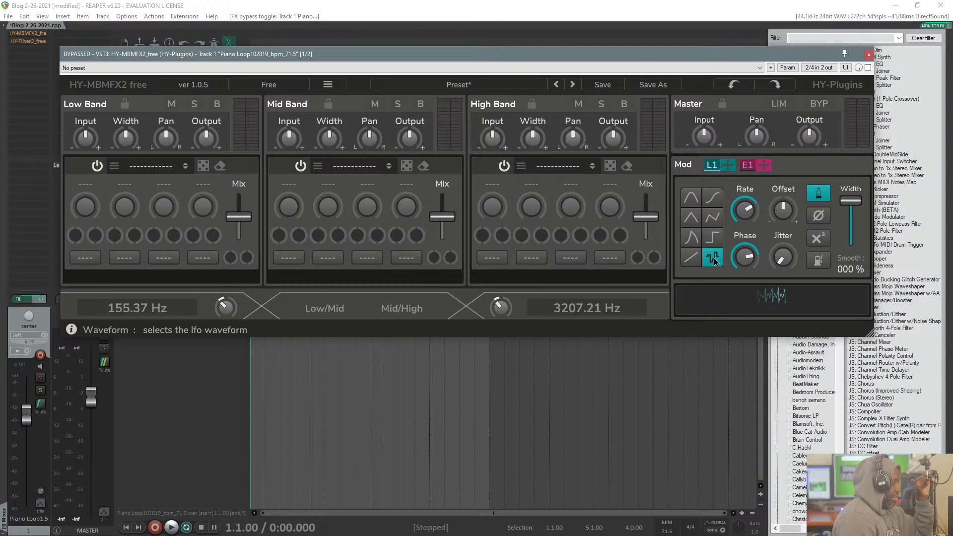
{"action": "left_click", "coordinate": [694, 261]}
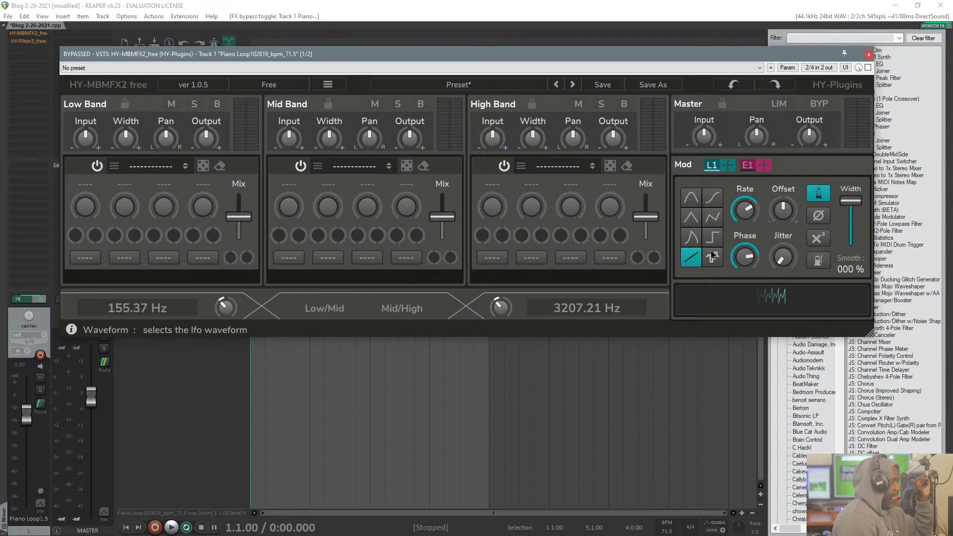
{"action": "left_click", "coordinate": [698, 224]}
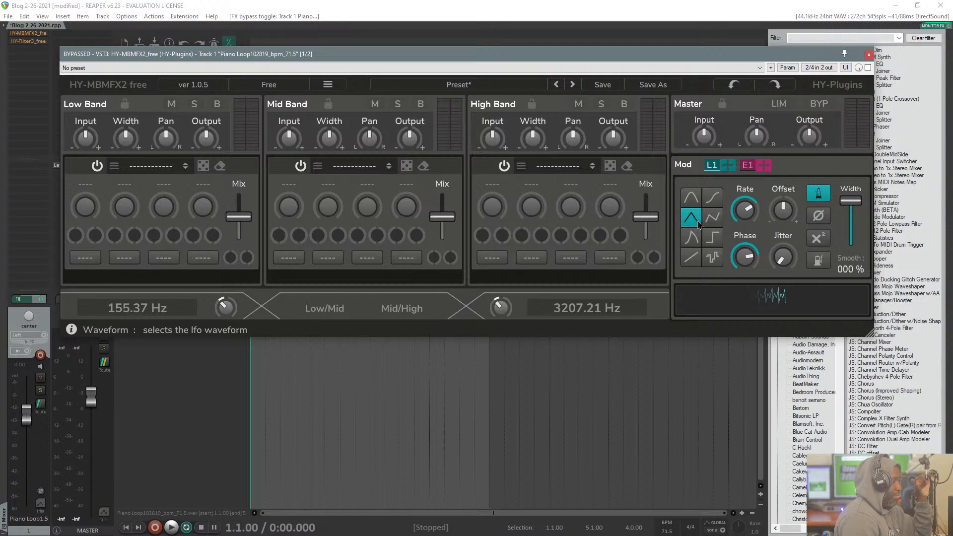
{"action": "left_click", "coordinate": [690, 199]}
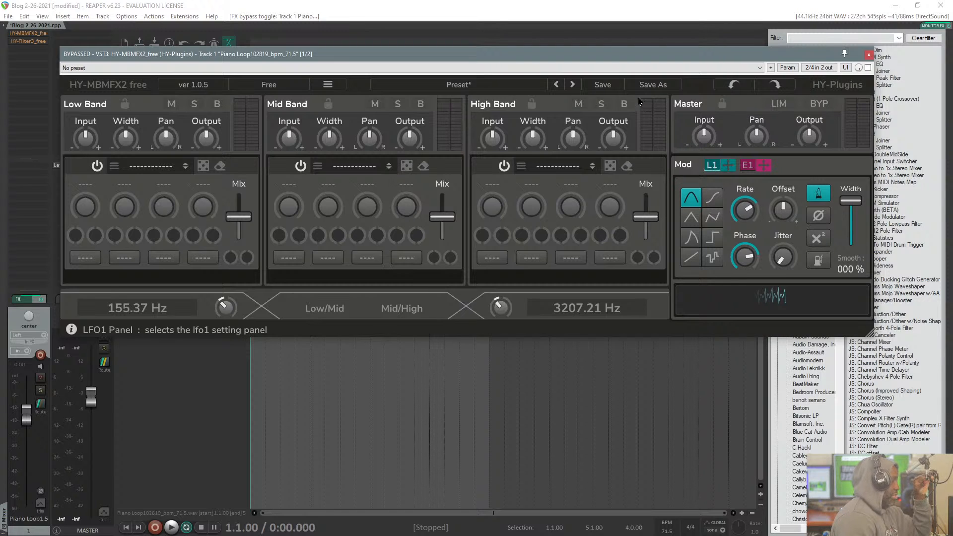
Step: Set the LFO 1 waveform to triangle, with the plug-in window moved lower over the arrangement
{"action": "left_click_drag", "start_coordinate": [620, 58], "coordinate": [654, 185]}
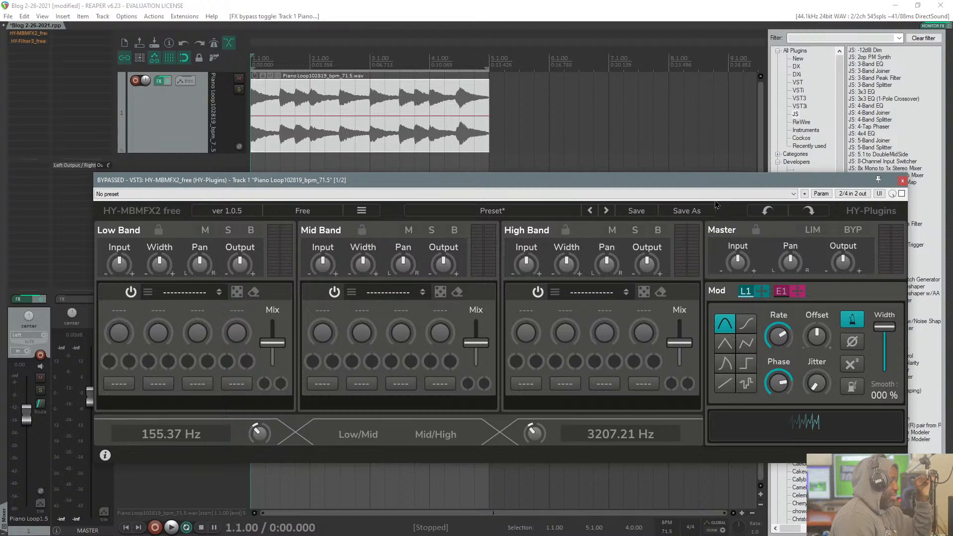
{"action": "left_click_drag", "start_coordinate": [722, 181], "coordinate": [718, 127]}
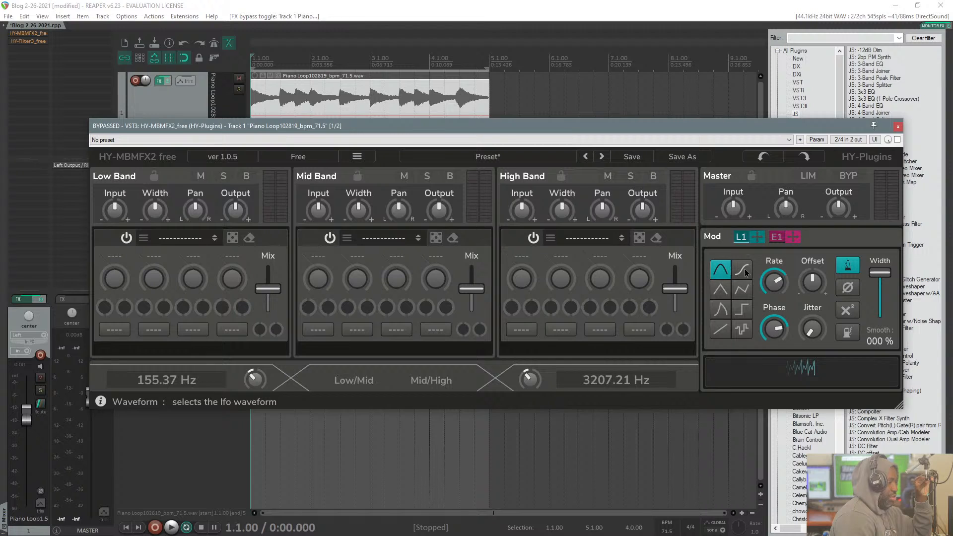
{"action": "left_click", "coordinate": [721, 291]}
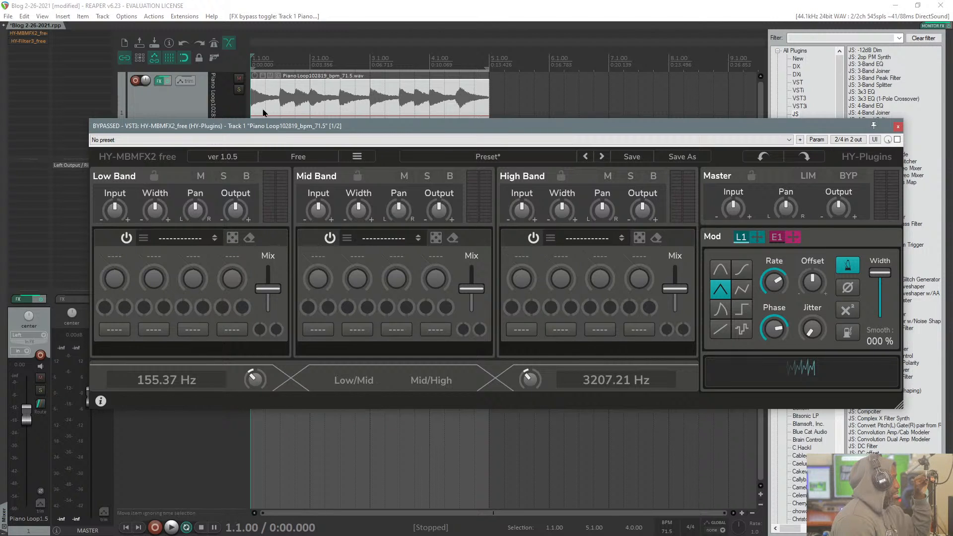
Step: Uncover the piano loop track and play it once with the multiband effect still bypassed
{"action": "left_click_drag", "start_coordinate": [283, 128], "coordinate": [293, 221]}
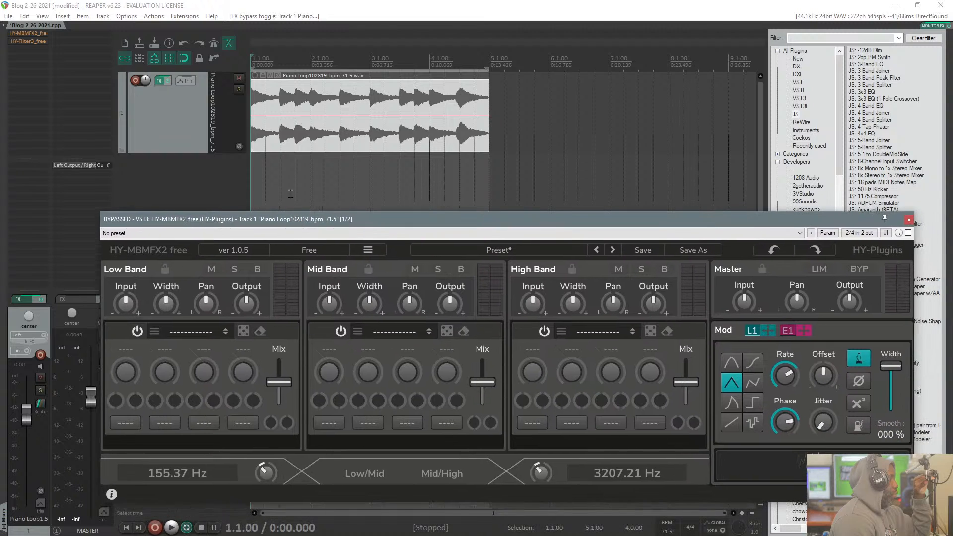
{"action": "left_click", "coordinate": [201, 127]}
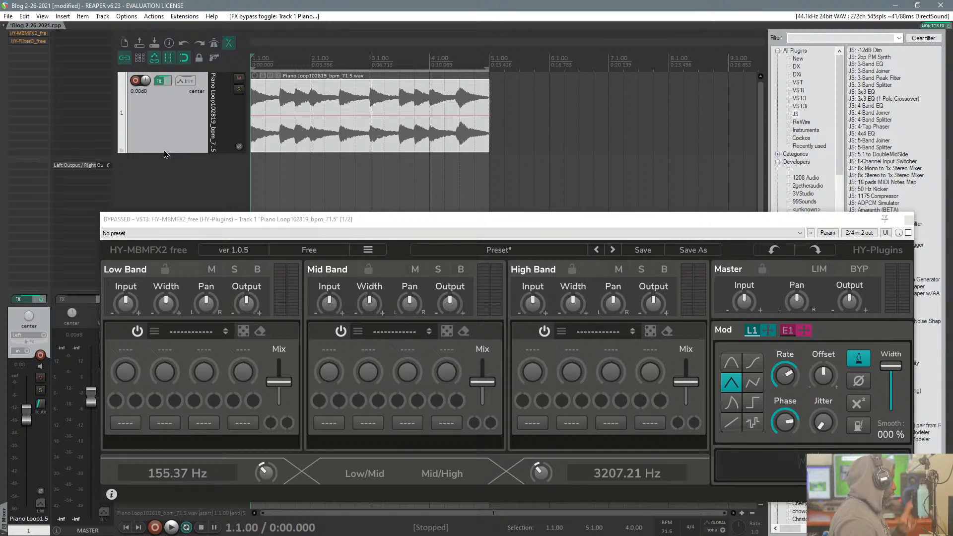
{"action": "key", "text": "space"}
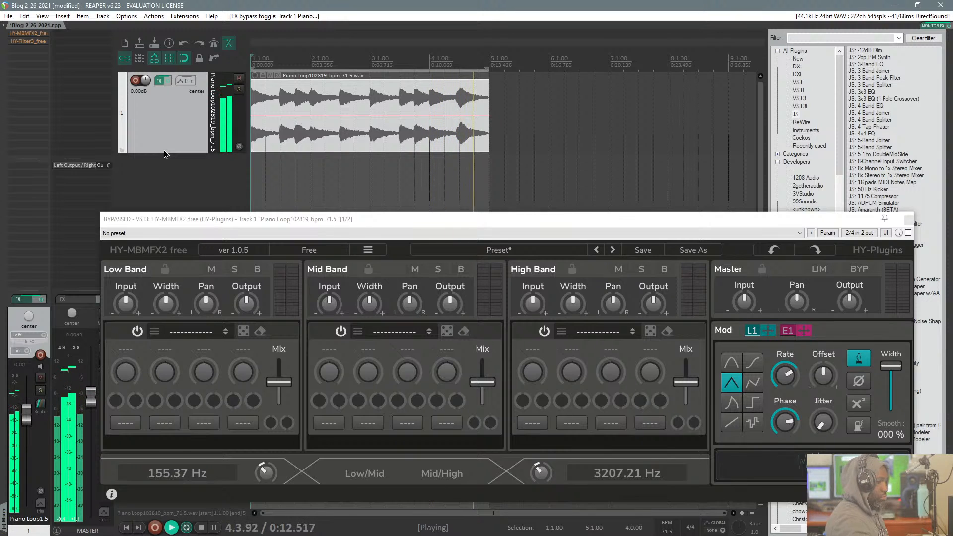
{"action": "key", "text": "space"}
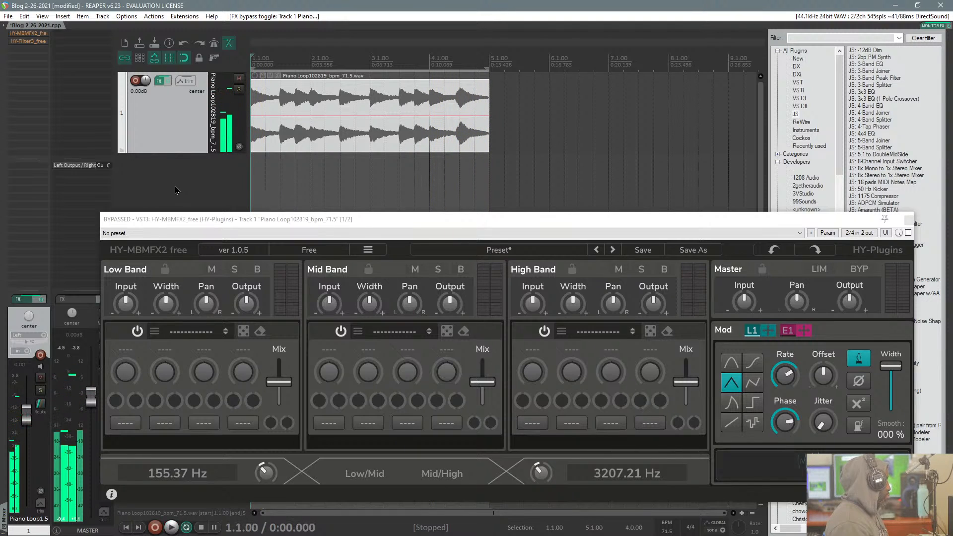
Step: Start playback of the piano loop and take HY-MBMFX2_free out of bypass
{"action": "left_click_drag", "start_coordinate": [206, 218], "coordinate": [199, 214]}
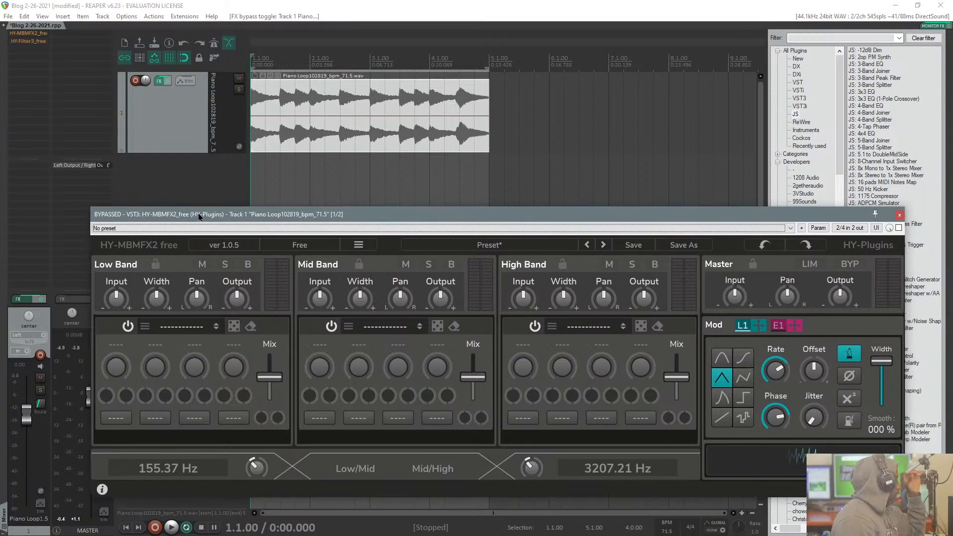
{"action": "left_click_drag", "start_coordinate": [648, 223], "coordinate": [619, 204]}
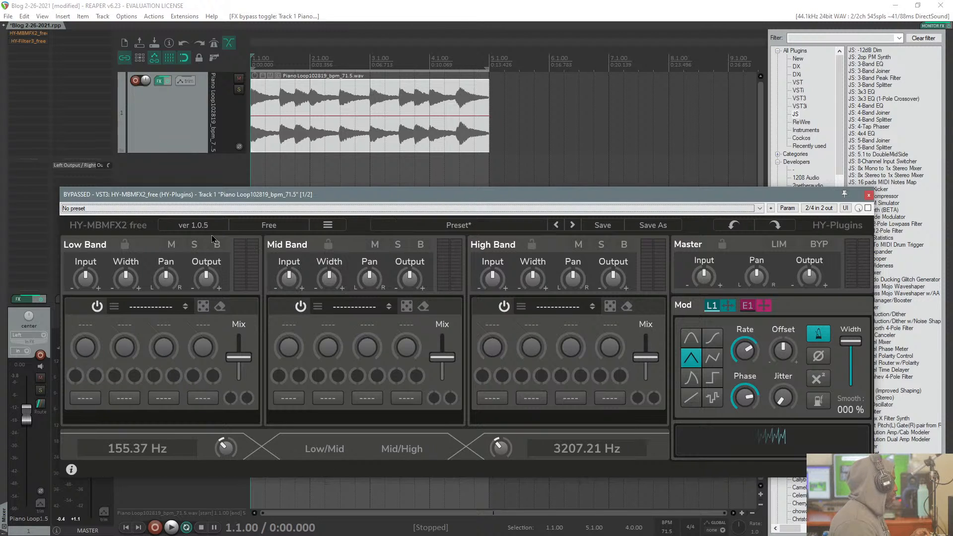
{"action": "left_click", "coordinate": [193, 145]}
{"action": "key", "text": "space"}
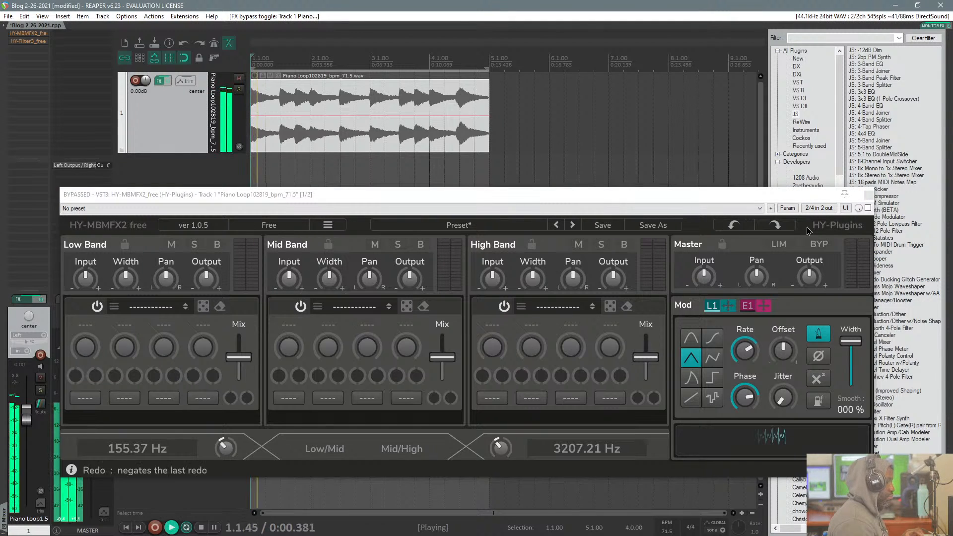
{"action": "left_click", "coordinate": [867, 209]}
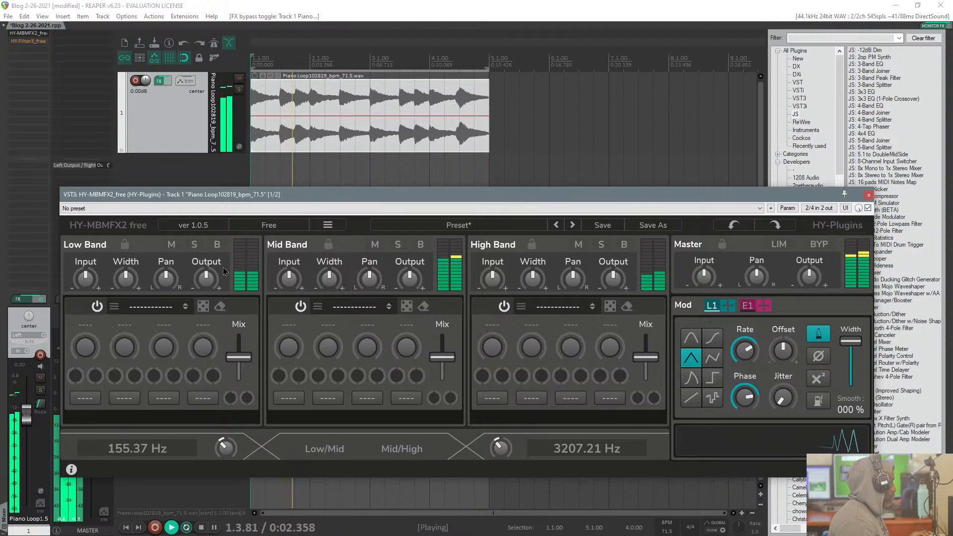
Step: Load the Phaser from the ModFx category into the Low Band
{"action": "left_click", "coordinate": [155, 311]}
{"action": "mouse_move", "coordinate": [161, 348]}
{"action": "mouse_move", "coordinate": [163, 378]}
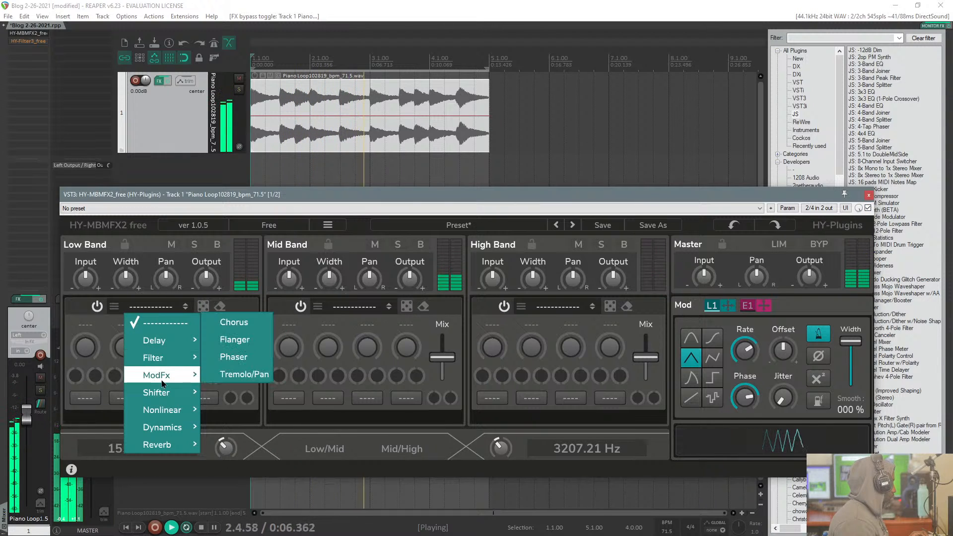
{"action": "left_click", "coordinate": [233, 357]}
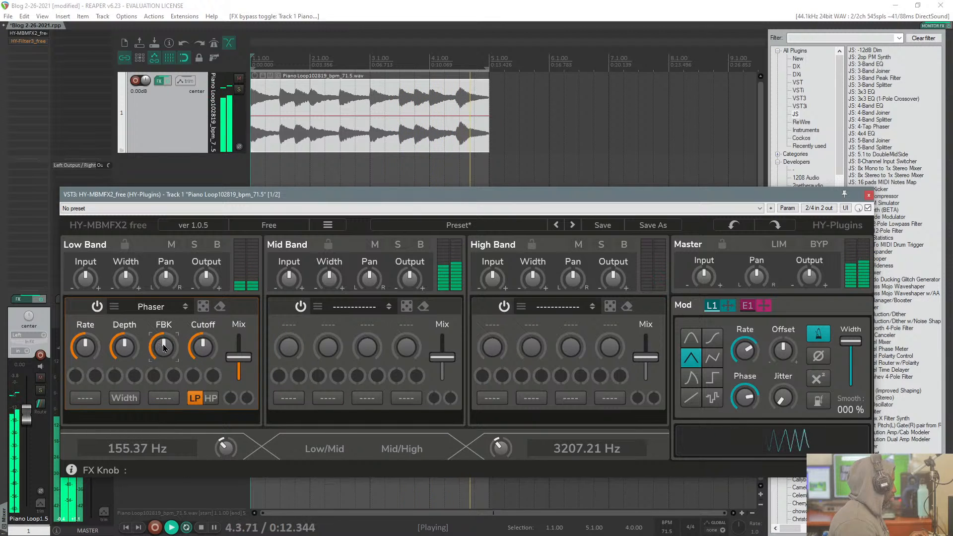
Step: Raise the Low Band phaser's Rate, push Depth to maximum, and adjust its FBK and Mix slightly
{"action": "left_click_drag", "start_coordinate": [165, 341], "coordinate": [170, 316]}
{"action": "mouse_move", "coordinate": [238, 356]}
{"action": "left_mouse_down"}
{"action": "mouse_move", "coordinate": [235, 340]}
{"action": "mouse_move", "coordinate": [231, 360]}
{"action": "mouse_move", "coordinate": [234, 336]}
{"action": "mouse_move", "coordinate": [229, 356]}
{"action": "left_mouse_up"}
{"action": "left_click_drag", "start_coordinate": [88, 353], "coordinate": [126, 283]}
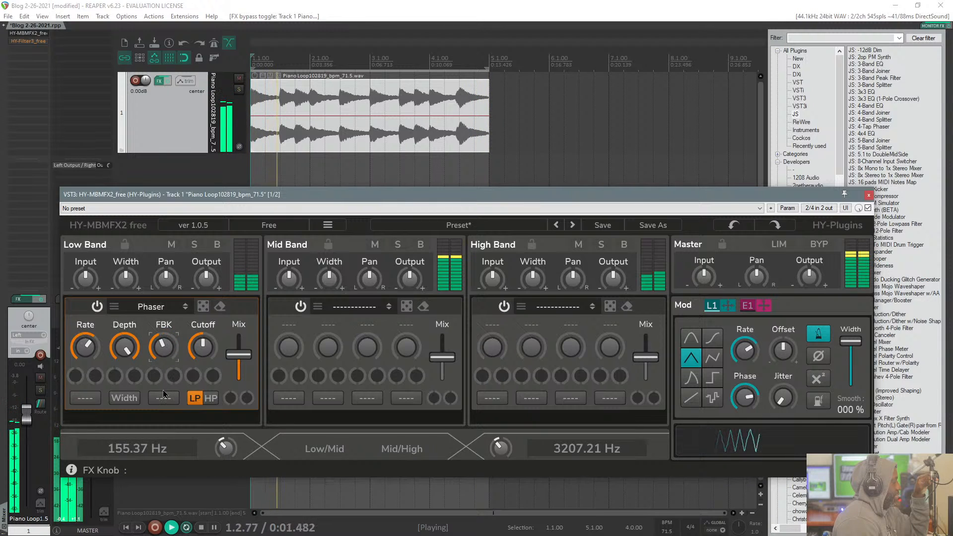
Step: Turn the Low Band phaser's Cutoff down to minimum and raise its Rate further
{"action": "left_click_drag", "start_coordinate": [202, 347], "coordinate": [196, 415]}
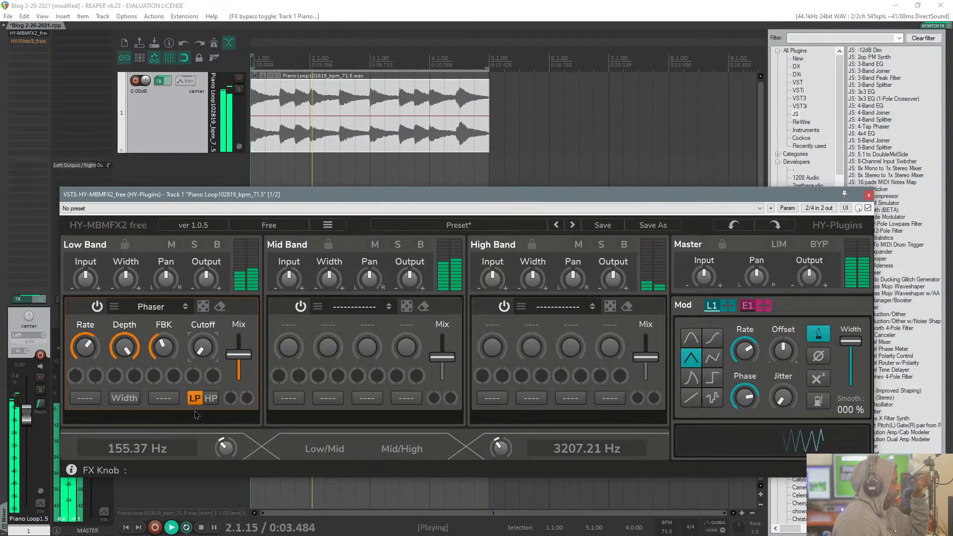
{"action": "left_click", "coordinate": [90, 348]}
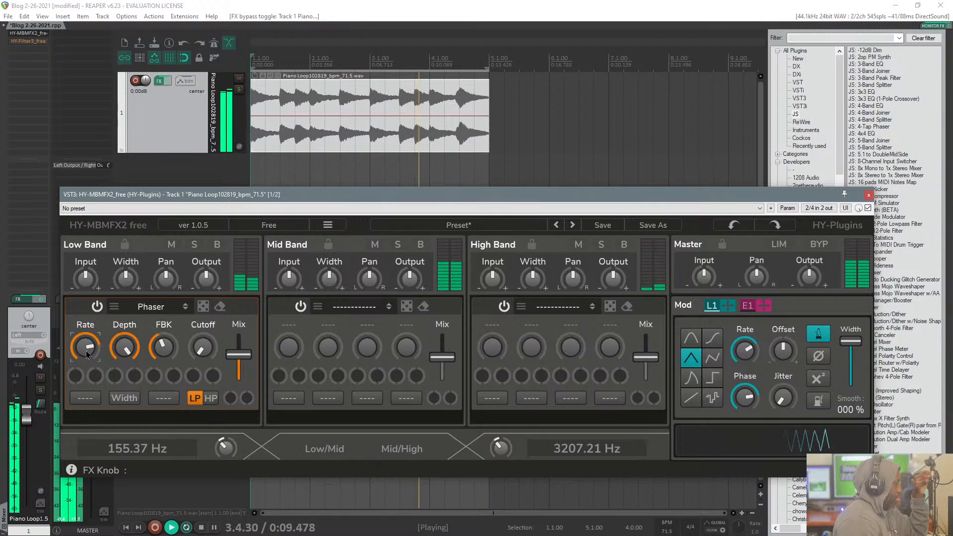
Step: Replace the Low Band phaser with the Formant effect from the Filter category
{"action": "left_click", "coordinate": [158, 310]}
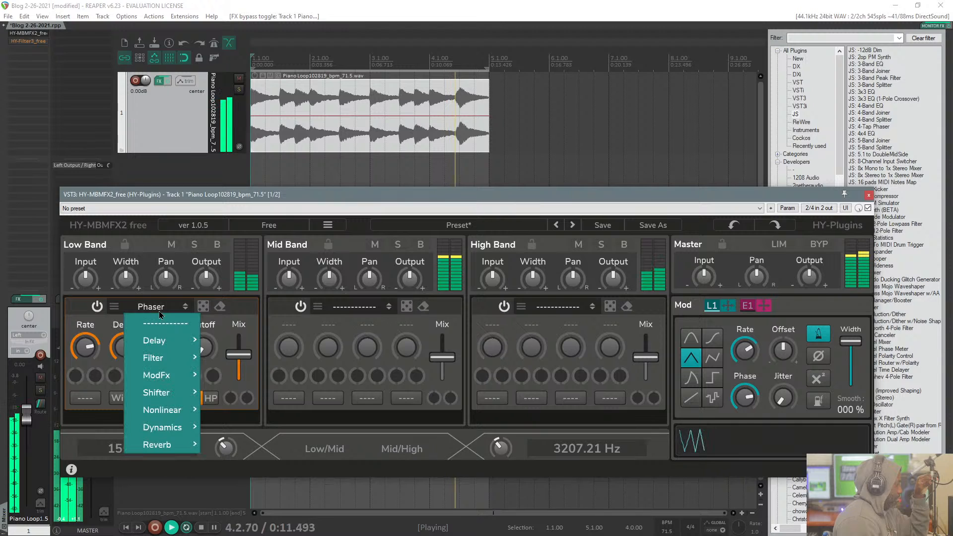
{"action": "mouse_move", "coordinate": [158, 360]}
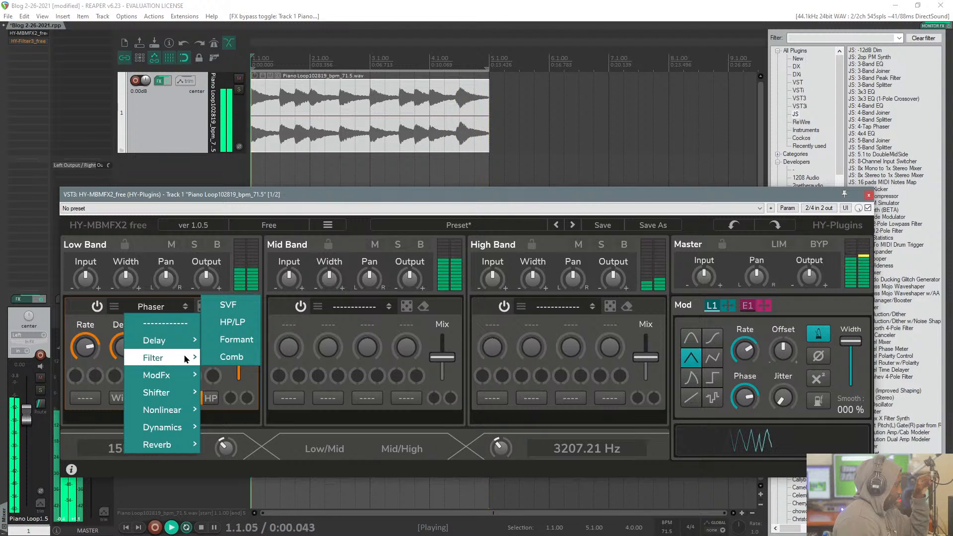
{"action": "left_click", "coordinate": [236, 339]}
Step: Raise the Low Band Formant filter's Vowel, Smooth and Char while the piano loop plays
{"action": "left_click_drag", "start_coordinate": [83, 349], "coordinate": [85, 276]}
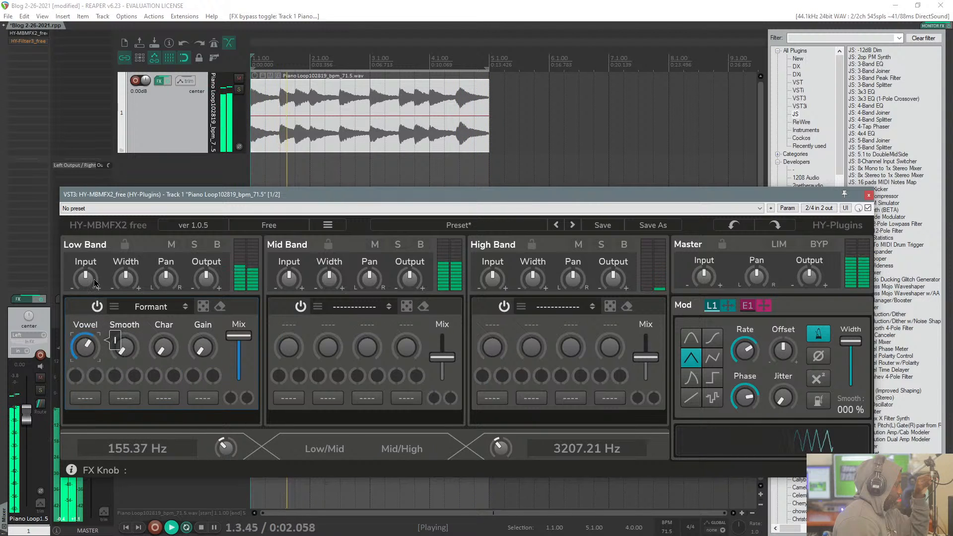
{"action": "left_click_drag", "start_coordinate": [127, 348], "coordinate": [128, 306]}
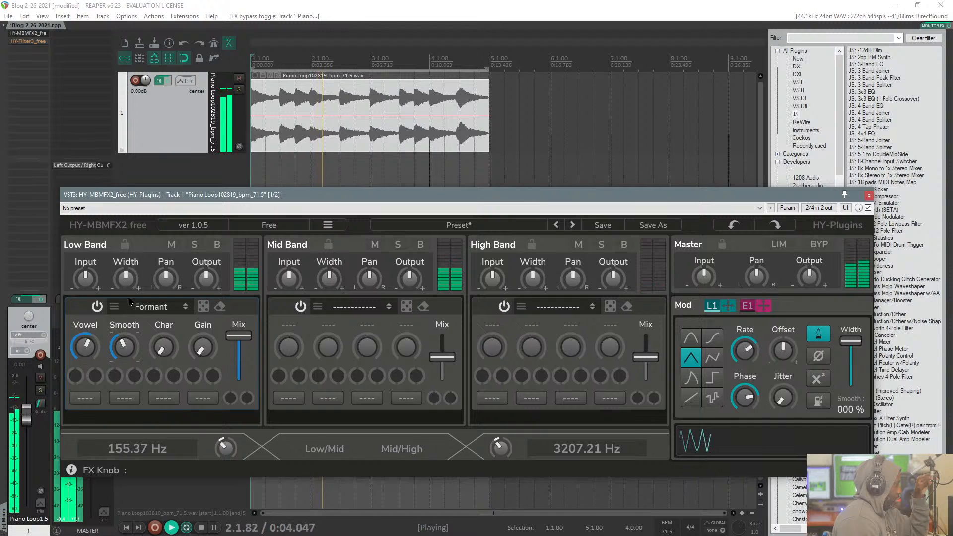
{"action": "left_click_drag", "start_coordinate": [133, 266], "coordinate": [131, 301]}
{"action": "left_click_drag", "start_coordinate": [163, 349], "coordinate": [163, 297]}
{"action": "mouse_move", "coordinate": [90, 343]}
{"action": "left_mouse_down"}
{"action": "mouse_move", "coordinate": [91, 385]}
{"action": "mouse_move", "coordinate": [91, 342]}
{"action": "left_mouse_up"}
{"action": "left_click_drag", "start_coordinate": [75, 386], "coordinate": [76, 343]}
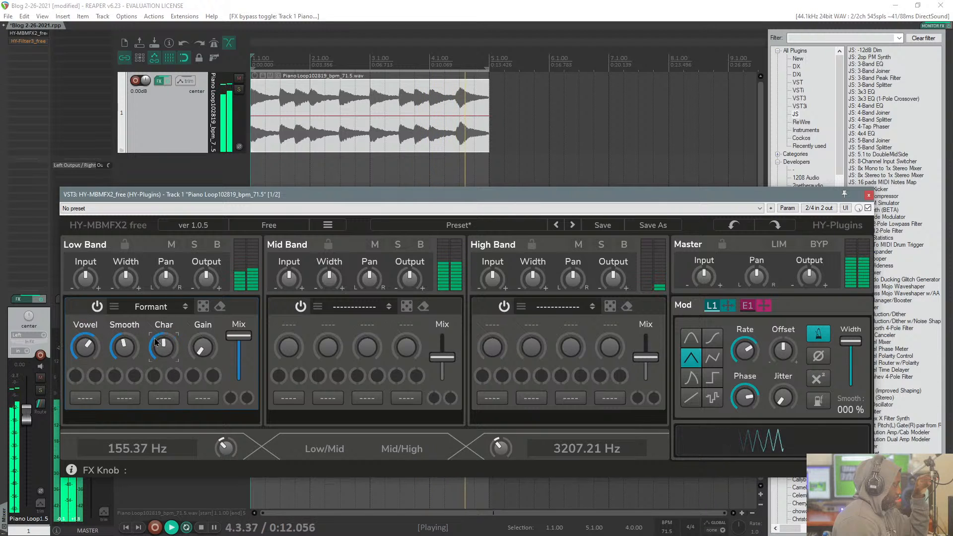
Step: Push the Formant filter's Char higher, add some Gain, and sweep Vowel through its range
{"action": "left_click_drag", "start_coordinate": [155, 337], "coordinate": [156, 308]}
{"action": "left_click_drag", "start_coordinate": [85, 340], "coordinate": [86, 317]}
{"action": "left_click_drag", "start_coordinate": [203, 344], "coordinate": [204, 309]}
{"action": "left_click_drag", "start_coordinate": [85, 346], "coordinate": [90, 319]}
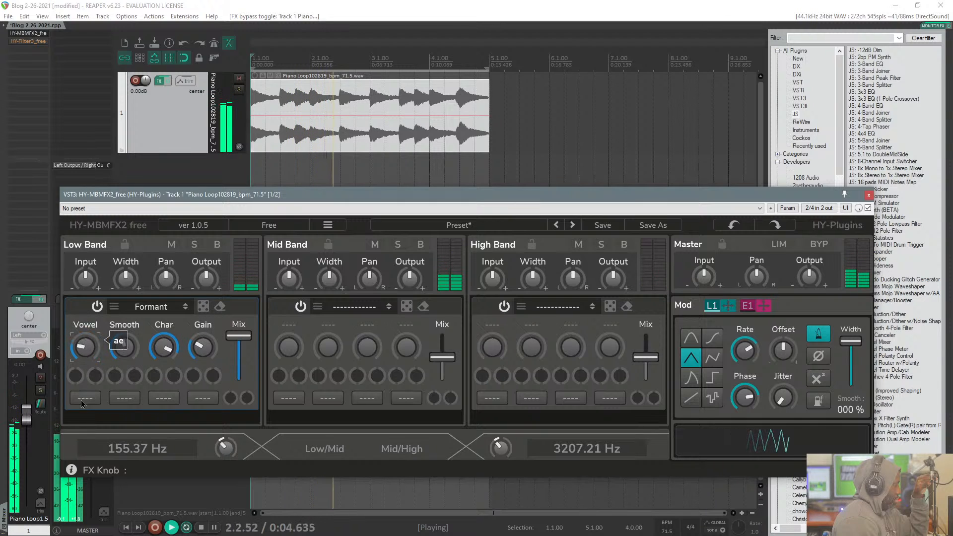
{"action": "left_click_drag", "start_coordinate": [81, 386], "coordinate": [165, 389]}
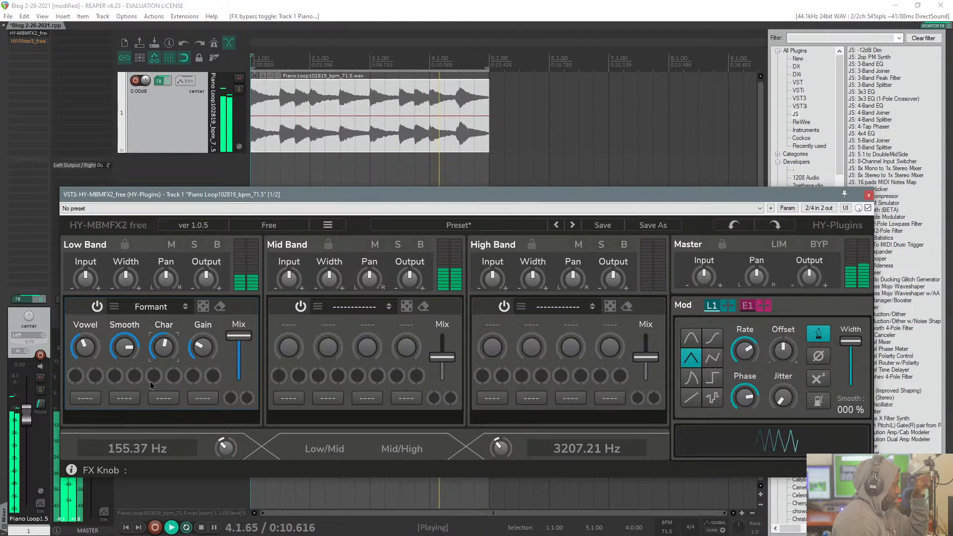
Step: Fine-tune the Formant filter's Vowel, Smooth, Char and Gain, and compare the sound with the Low Band effect switched off and on
{"action": "left_click", "coordinate": [84, 352]}
{"action": "left_click_drag", "start_coordinate": [84, 350], "coordinate": [129, 377]}
{"action": "left_click_drag", "start_coordinate": [82, 347], "coordinate": [80, 328]}
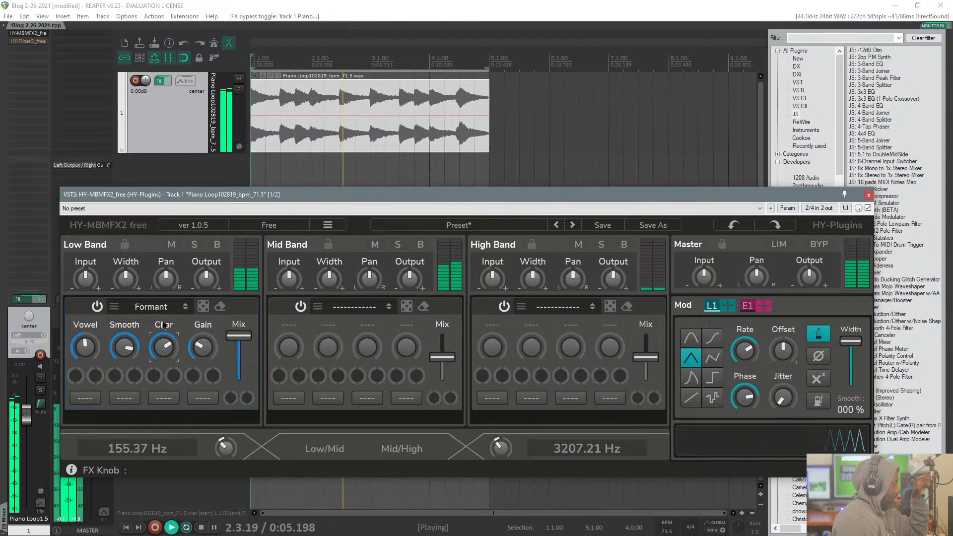
{"action": "left_click", "coordinate": [206, 342]}
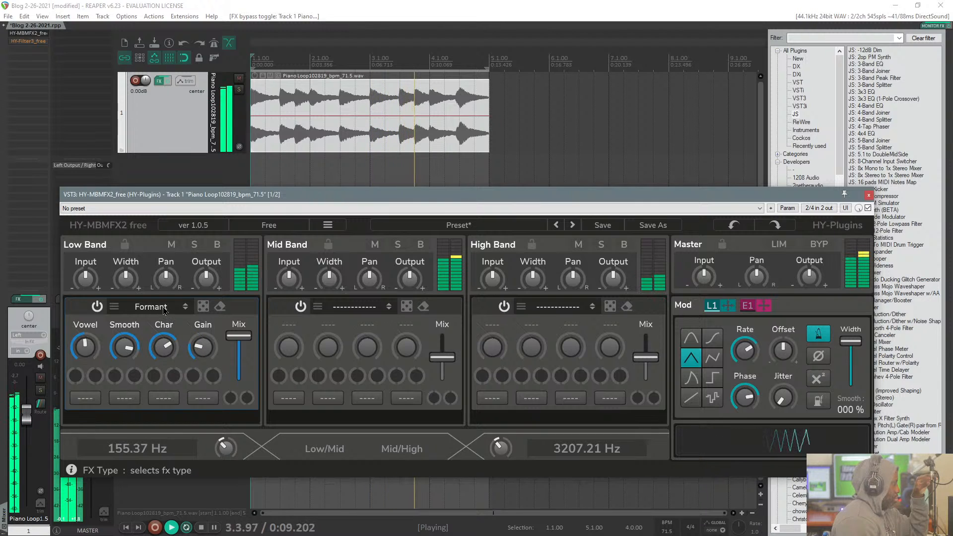
{"action": "left_click", "coordinate": [95, 309]}
{"action": "left_click", "coordinate": [95, 309]}
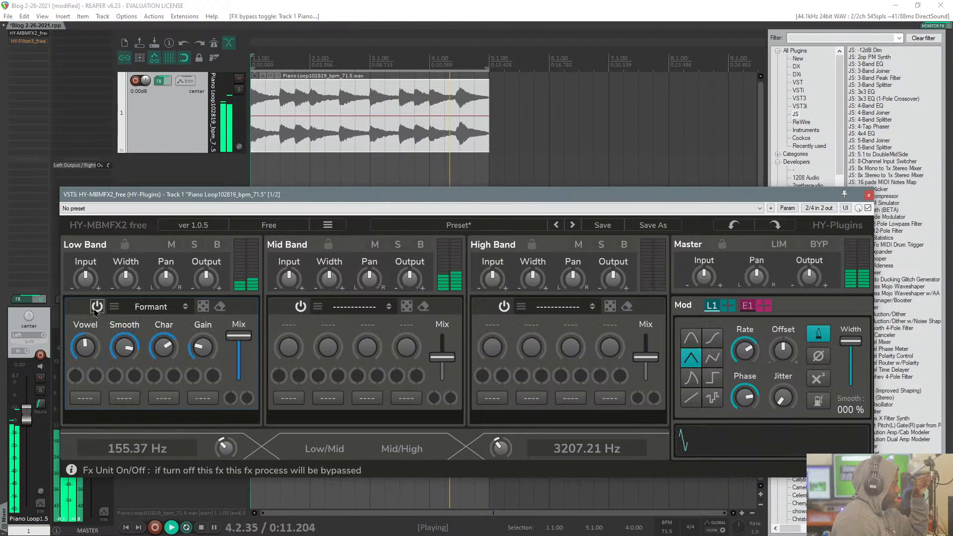
Step: Replace the Low Band Formant filter with Simple Delay from the Delay category
{"action": "left_click", "coordinate": [150, 306]}
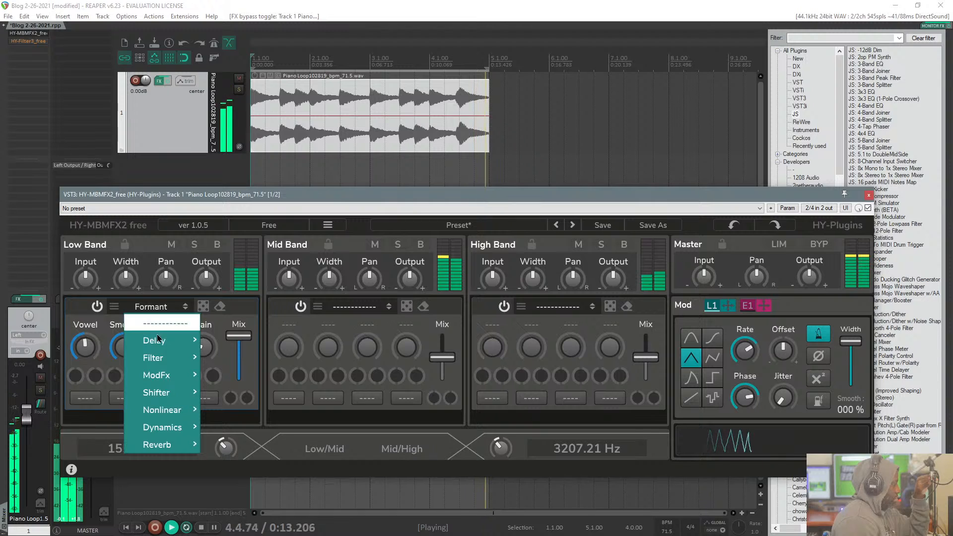
{"action": "mouse_move", "coordinate": [157, 339]}
{"action": "left_click", "coordinate": [250, 338]}
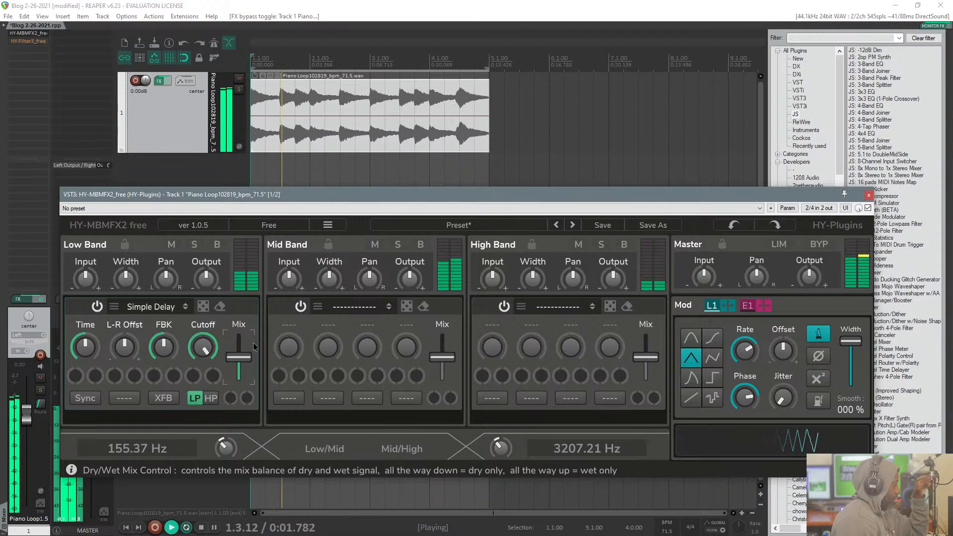
Step: Swap the Low Band's Simple Delay for Overdrive from the Nonlinear category
{"action": "left_click", "coordinate": [163, 313]}
{"action": "mouse_move", "coordinate": [164, 360]}
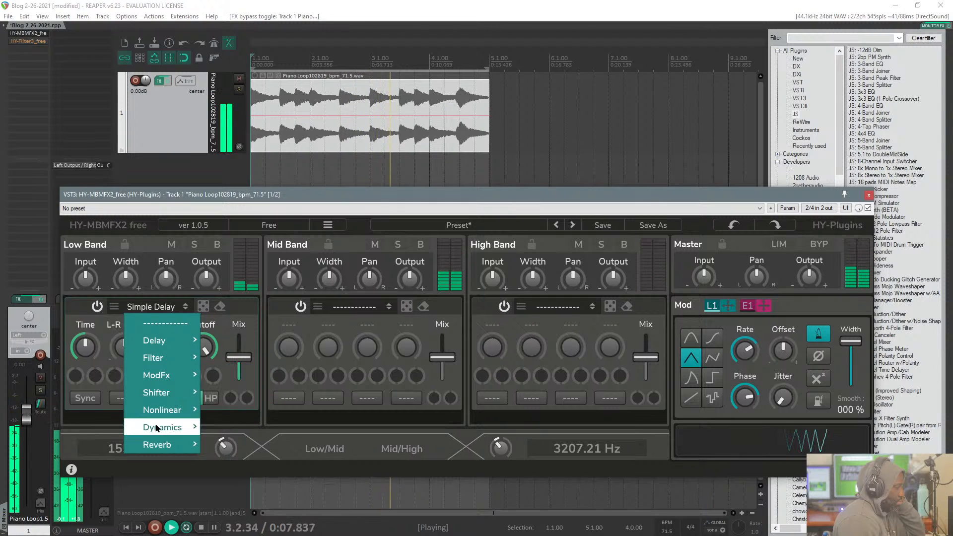
{"action": "mouse_move", "coordinate": [159, 411]}
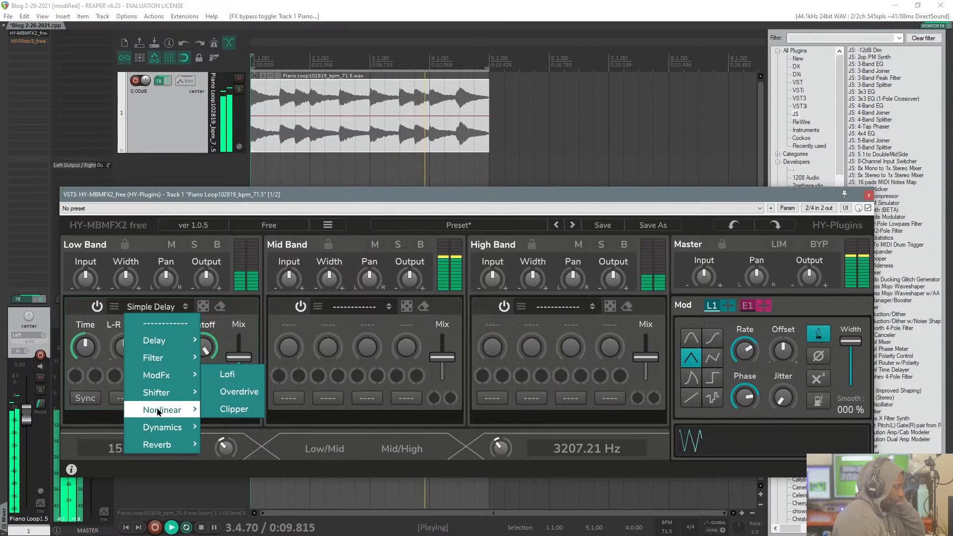
{"action": "left_click", "coordinate": [229, 393]}
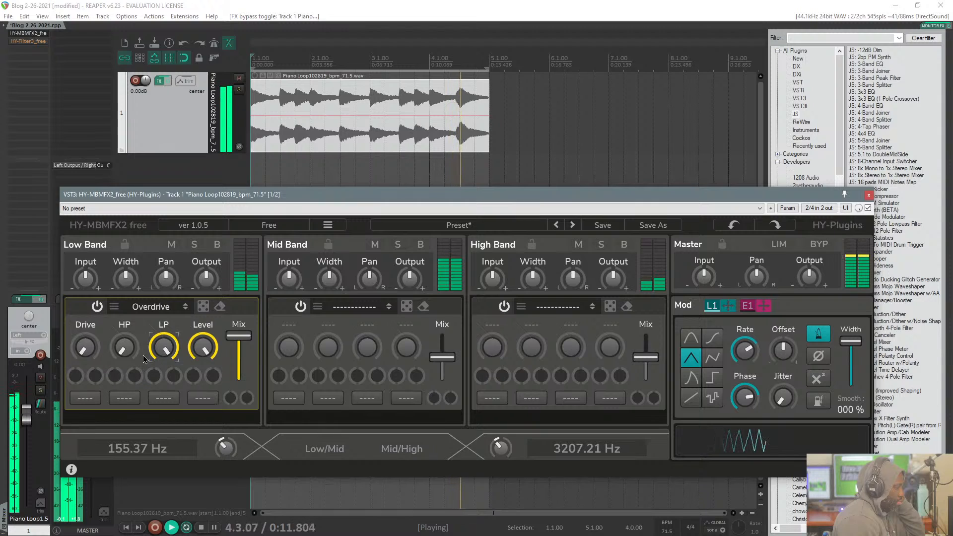
Step: Raise the Low Band Overdrive's Drive well past the middle and its HP slightly
{"action": "left_click_drag", "start_coordinate": [100, 350], "coordinate": [99, 322]}
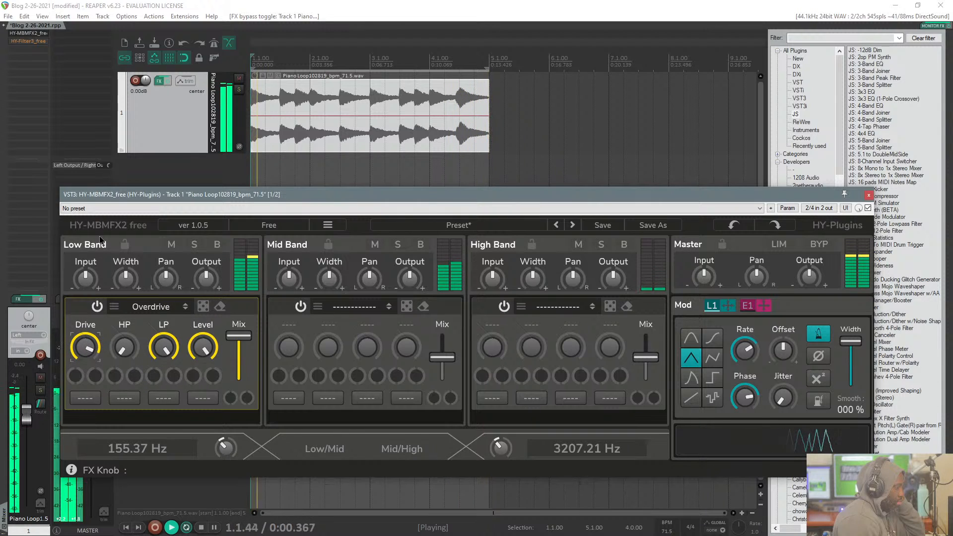
{"action": "left_click_drag", "start_coordinate": [94, 276], "coordinate": [93, 259]}
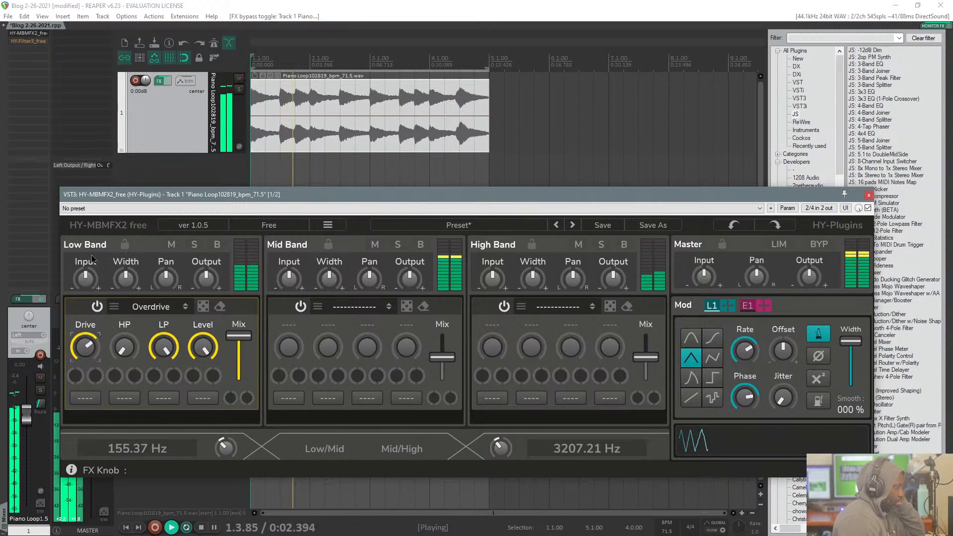
{"action": "left_click", "coordinate": [168, 351]}
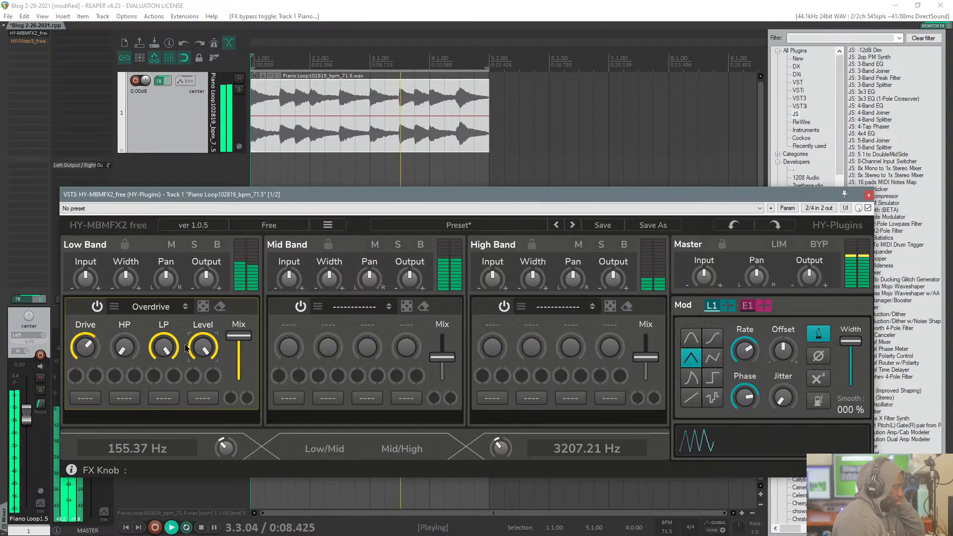
{"action": "left_click_drag", "start_coordinate": [117, 349], "coordinate": [113, 325]}
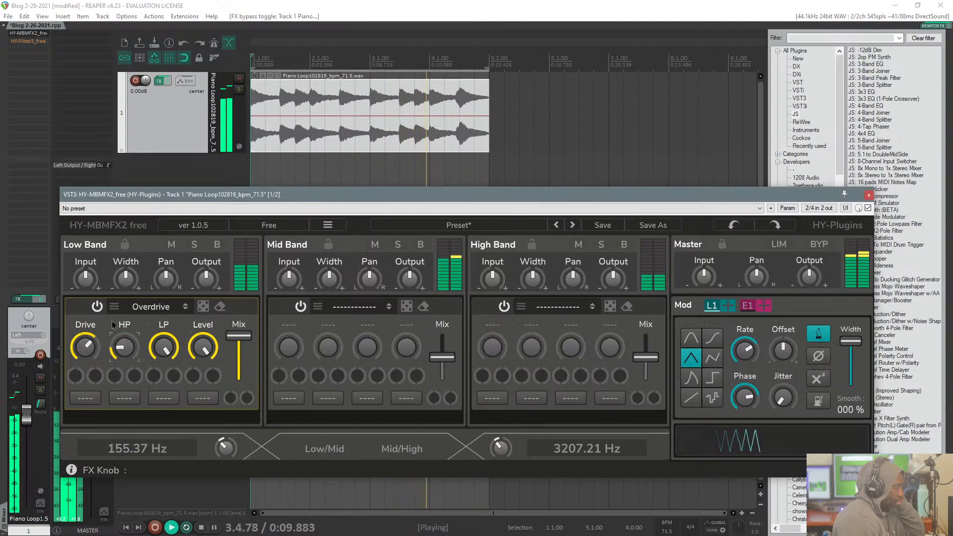
Step: Load the Formant filter into the Low Band in place of Overdrive
{"action": "left_click", "coordinate": [151, 306]}
{"action": "mouse_move", "coordinate": [159, 364]}
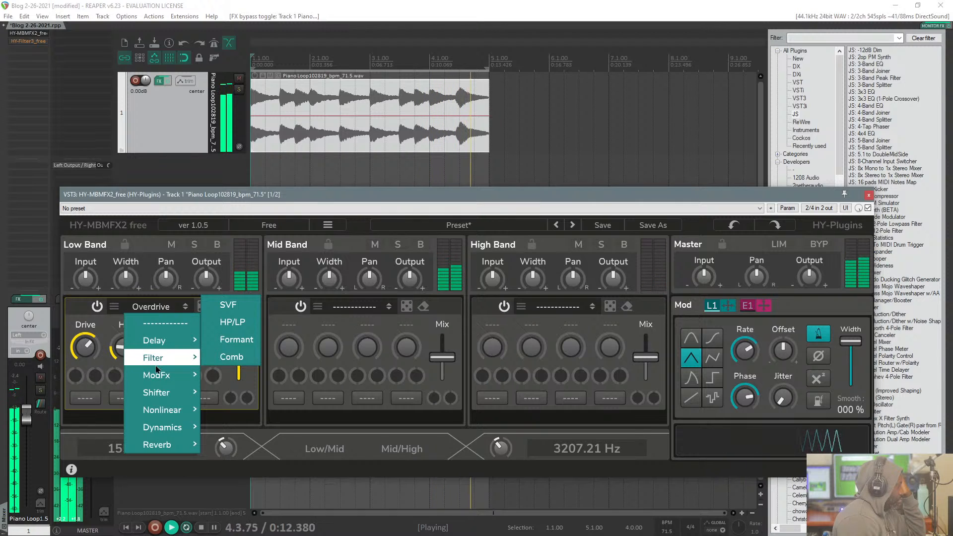
{"action": "left_click", "coordinate": [234, 342]}
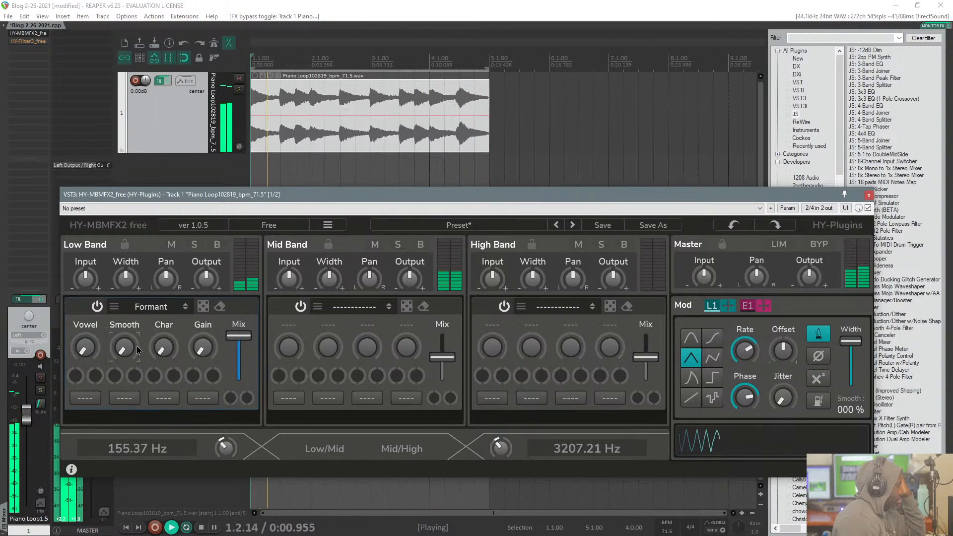
Step: Set the Low Band Formant filter's Vowel, Smooth and Char to high positions, leaving Gain at minimum
{"action": "left_click_drag", "start_coordinate": [84, 348], "coordinate": [94, 277]}
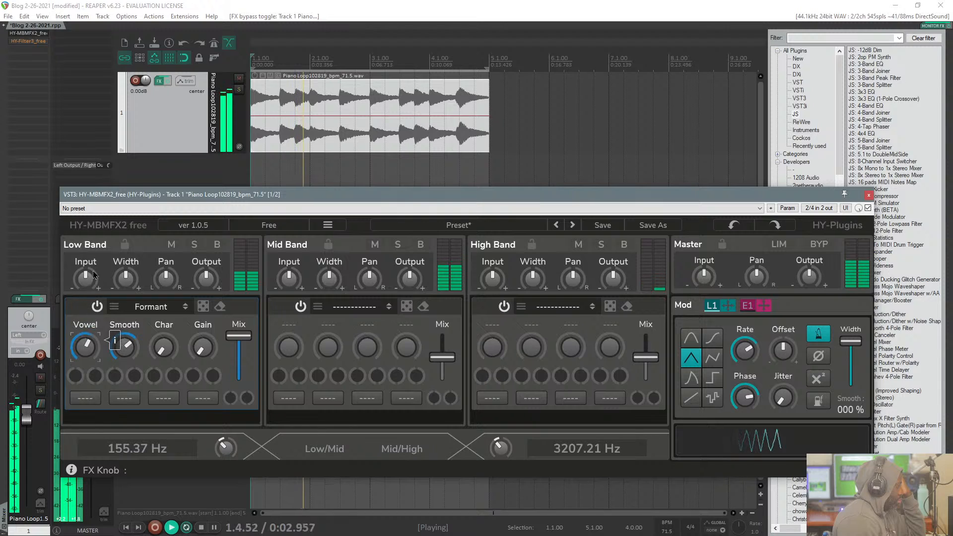
{"action": "left_click_drag", "start_coordinate": [163, 347], "coordinate": [163, 269]}
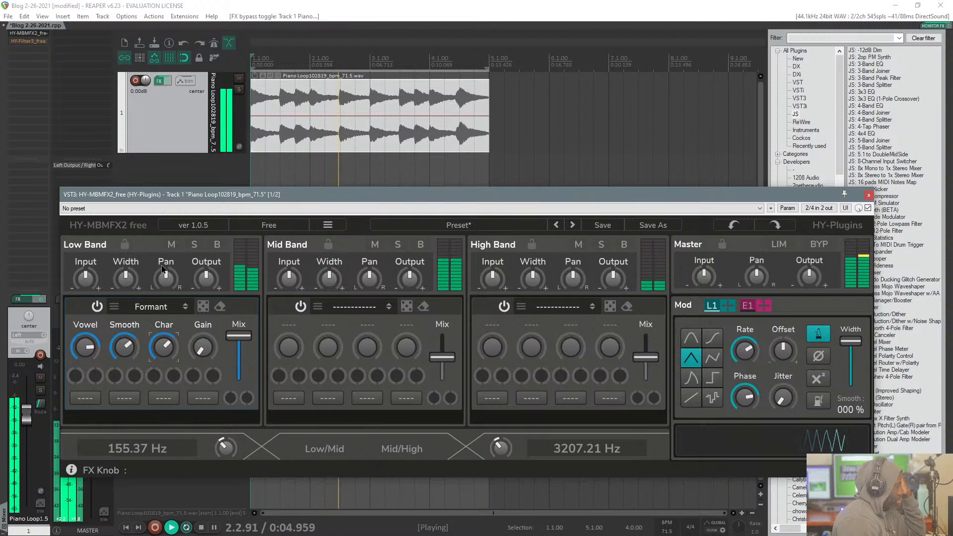
{"action": "left_click", "coordinate": [89, 342]}
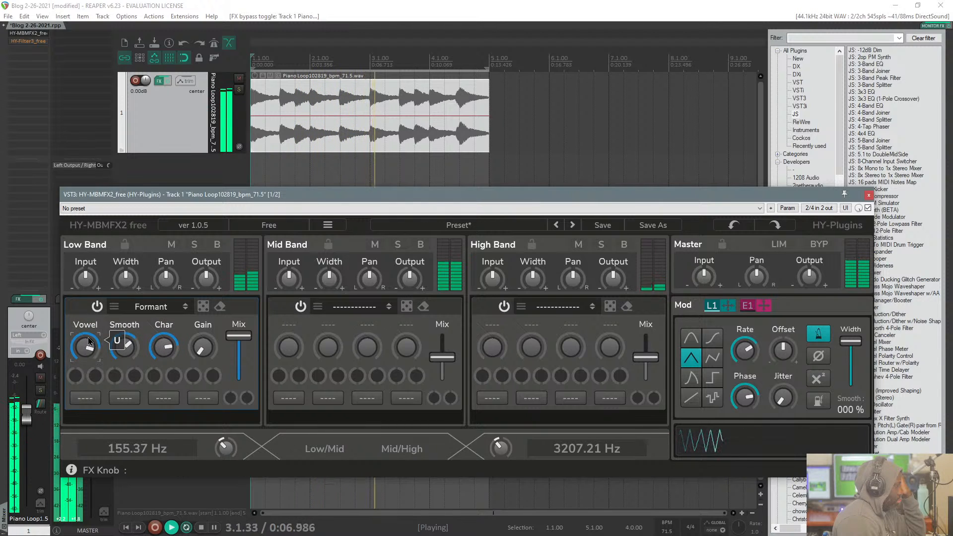
Step: Switch LFO 1 to the sine waveform and adjust its Rate to a moderately fast speed with host tempo sync on
{"action": "left_click", "coordinate": [692, 339]}
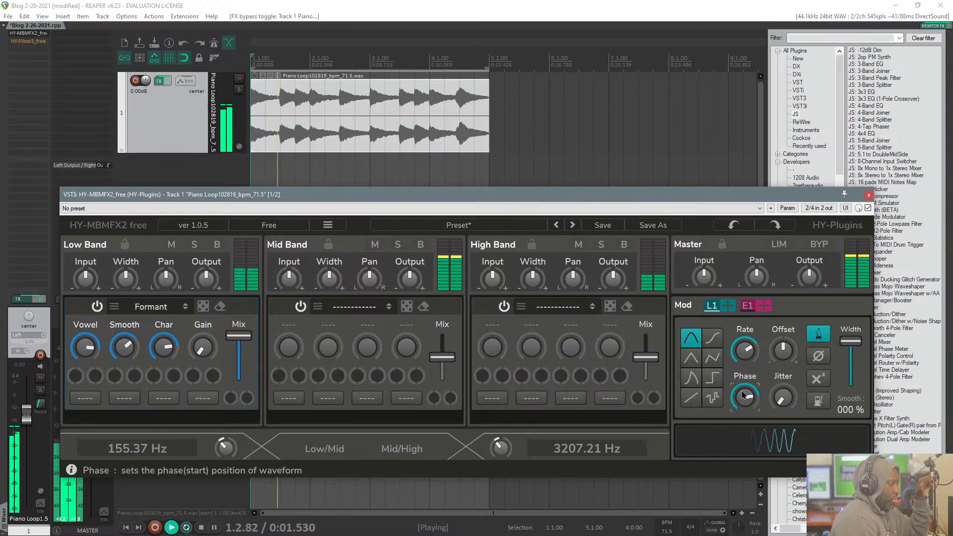
{"action": "mouse_move", "coordinate": [748, 351]}
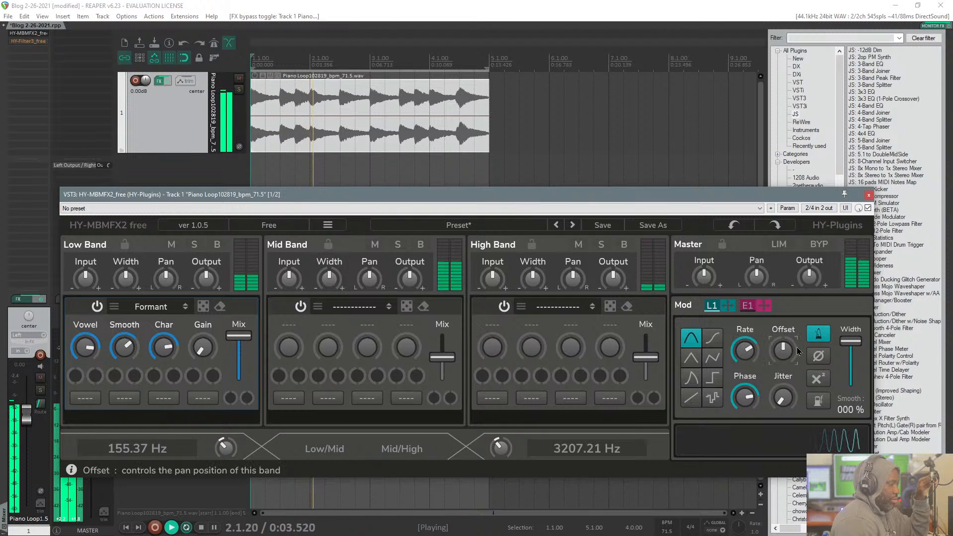
{"action": "left_click_drag", "start_coordinate": [746, 351], "coordinate": [733, 378]}
{"action": "left_click", "coordinate": [818, 333]}
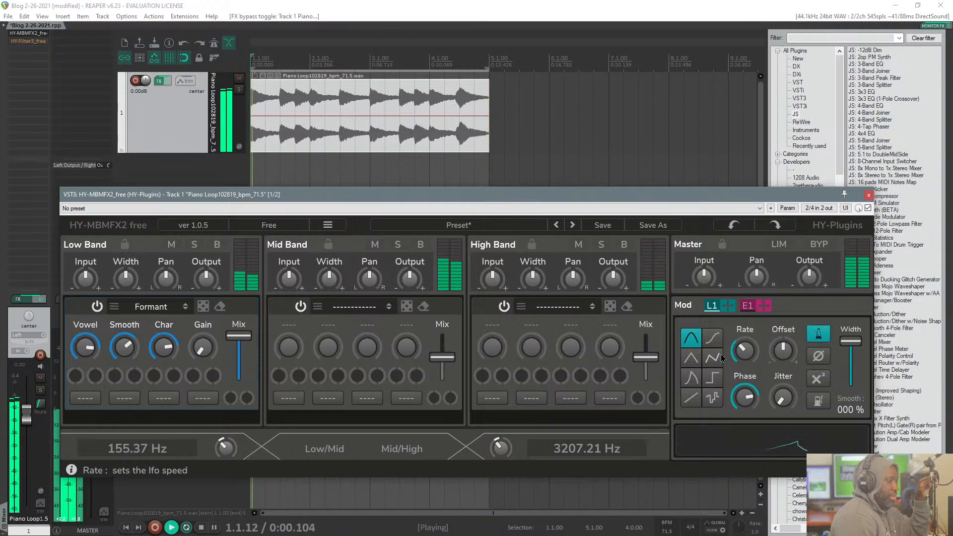
{"action": "left_click_drag", "start_coordinate": [745, 354], "coordinate": [748, 322]}
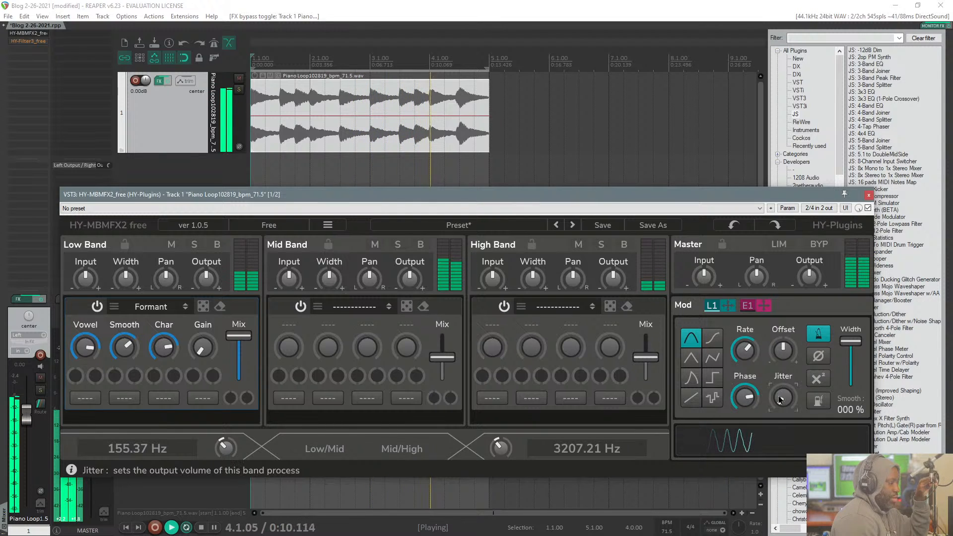
Step: Raise LFO 1's Phase slightly and assign L1 to the first modulation slot of the Formant's Vowel
{"action": "left_click_drag", "start_coordinate": [737, 395], "coordinate": [739, 378]}
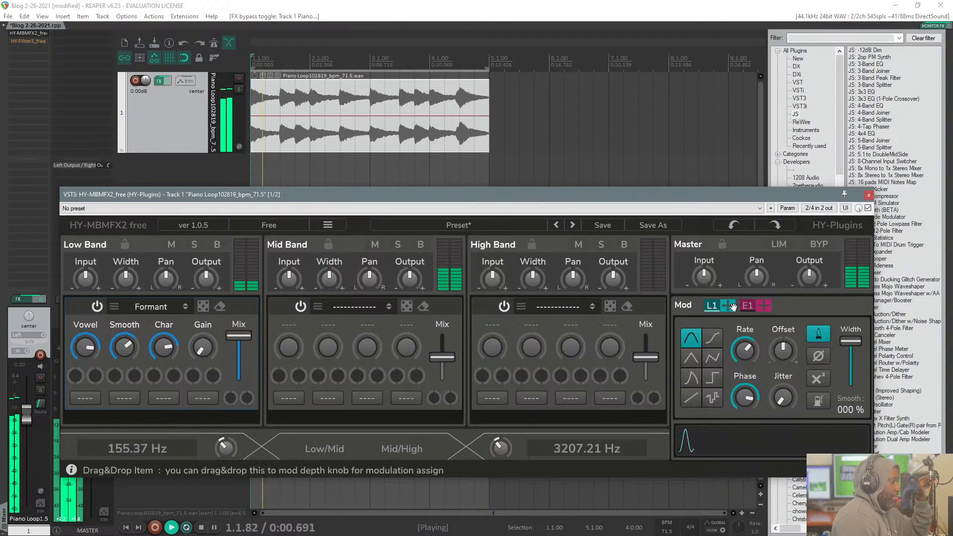
{"action": "left_click_drag", "start_coordinate": [729, 305], "coordinate": [74, 377]}
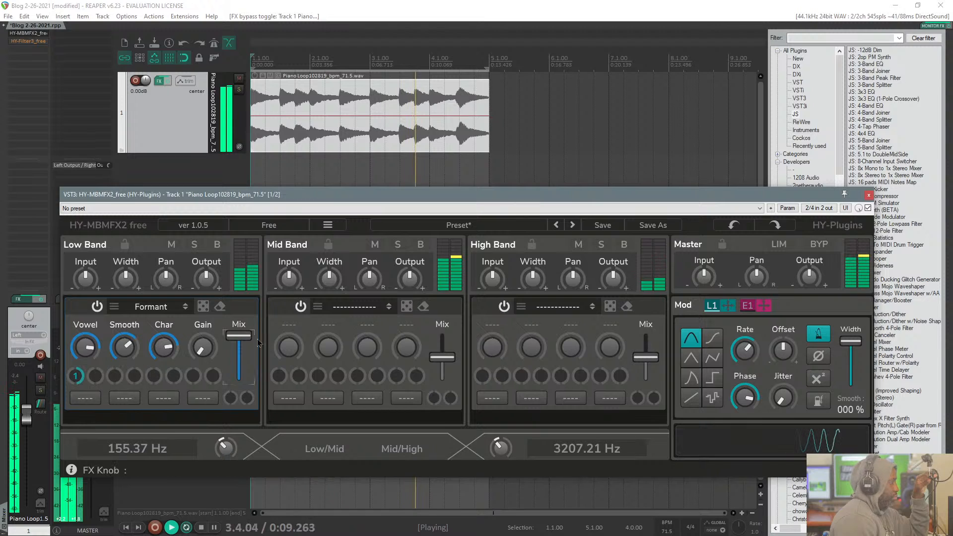
Step: Load the Chorus from the ModFx category into the Mid Band
{"action": "left_click", "coordinate": [350, 307]}
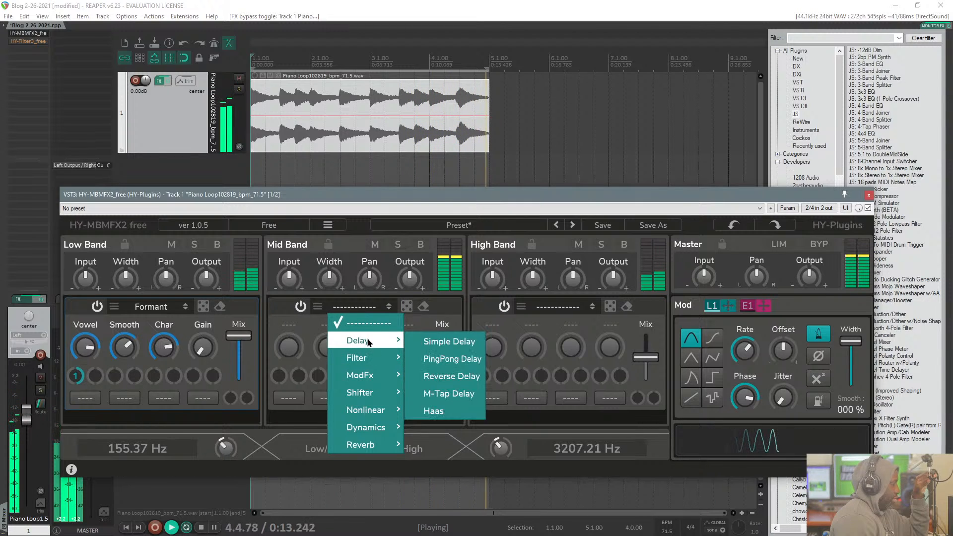
{"action": "mouse_move", "coordinate": [369, 364]}
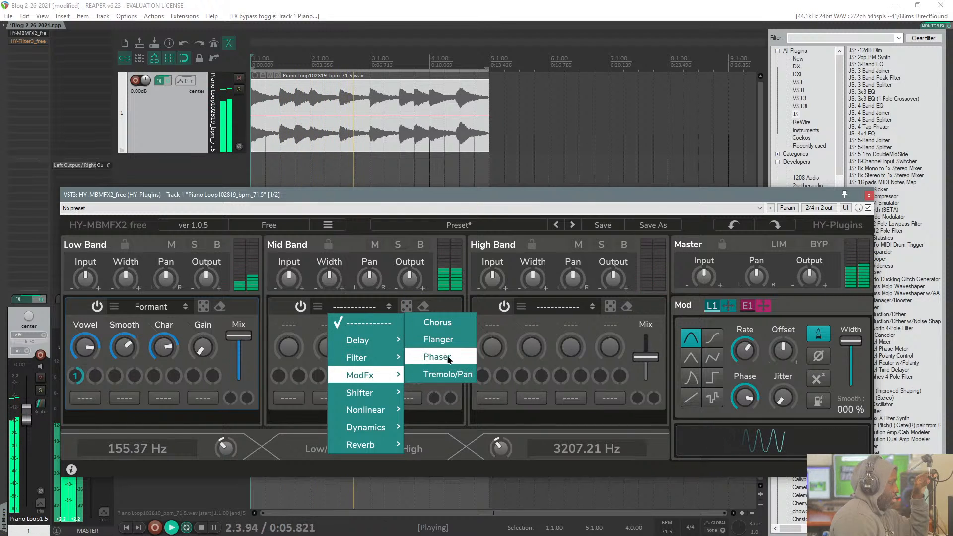
{"action": "left_click", "coordinate": [436, 322]}
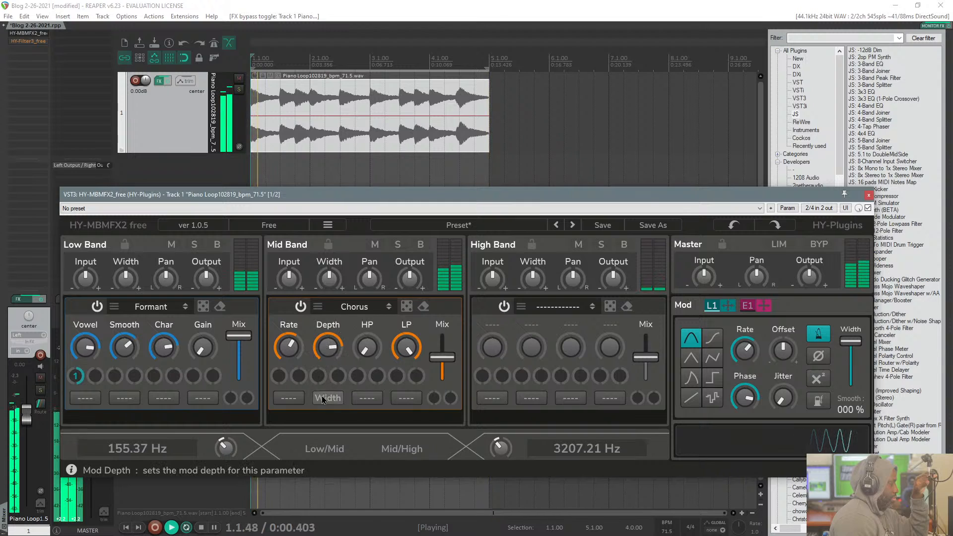
Step: Set the Mid/High crossover to about 2367 Hz and the Low/Mid crossover to about 402 Hz
{"action": "left_click_drag", "start_coordinate": [501, 453], "coordinate": [499, 467]}
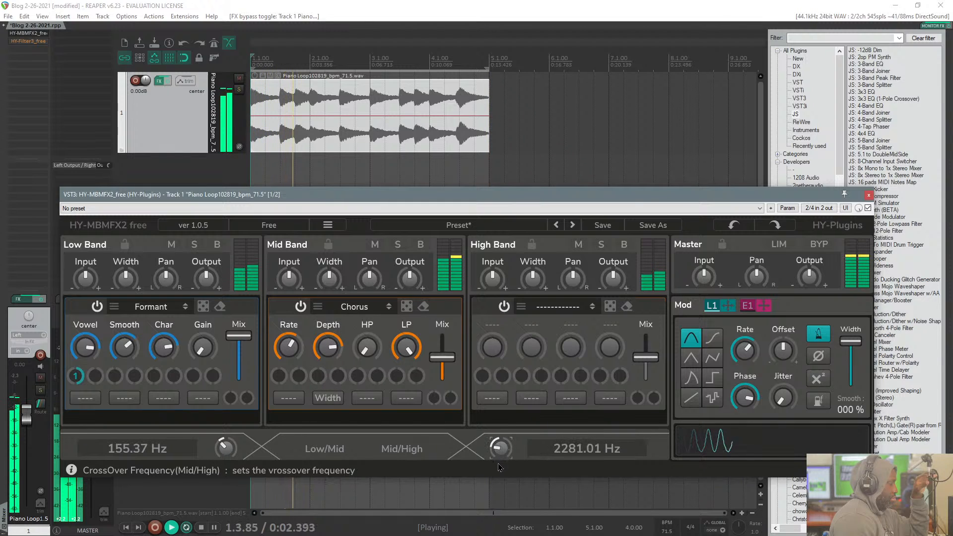
{"action": "left_click_drag", "start_coordinate": [226, 447], "coordinate": [243, 430]}
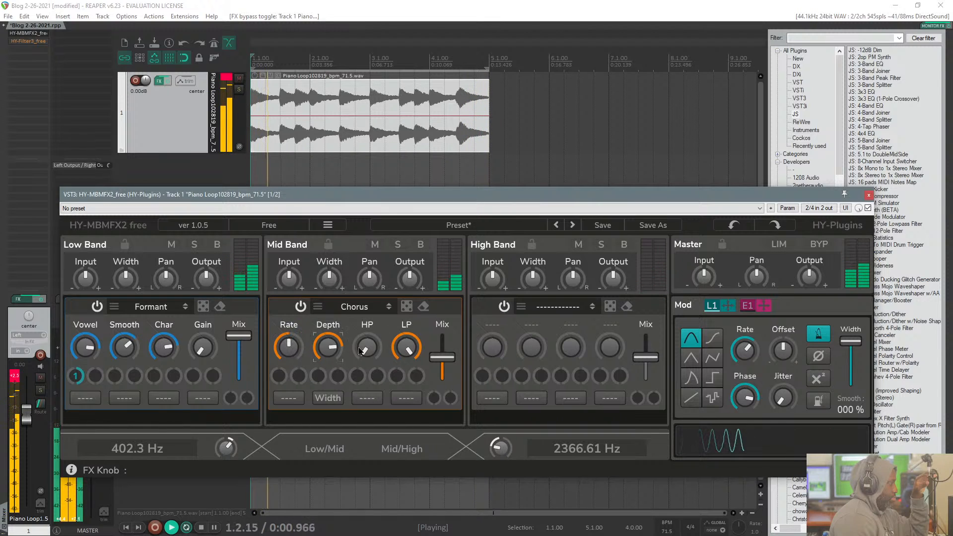
Step: Load the PingPong Delay from the Delay category into the High Band
{"action": "left_click", "coordinate": [558, 306]}
{"action": "mouse_move", "coordinate": [563, 340]}
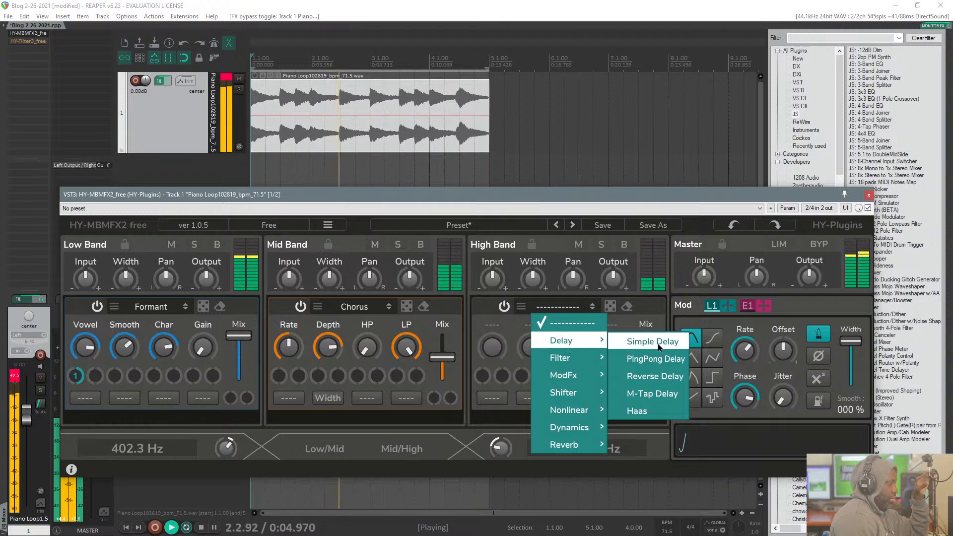
{"action": "left_click", "coordinate": [655, 358]}
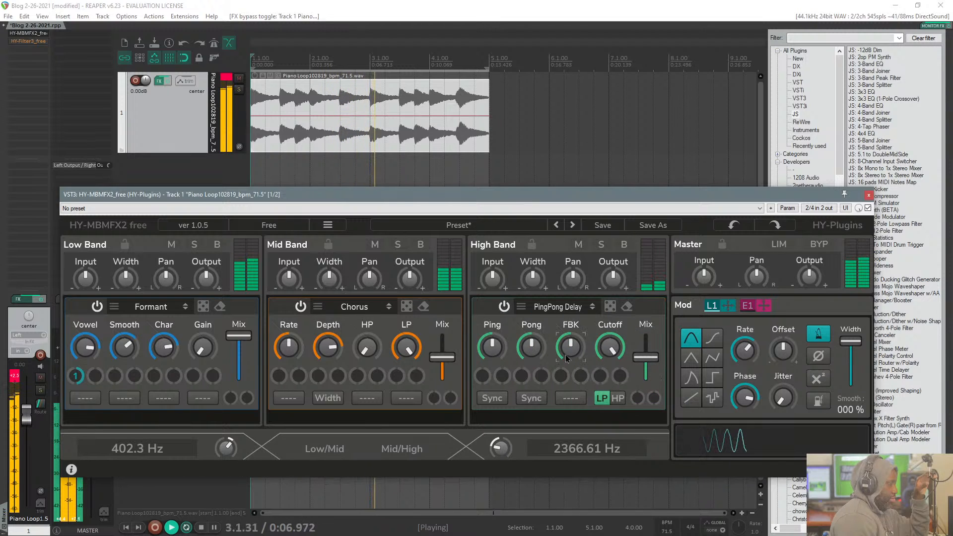
Step: Sync the delay's Ping time to tempo and raise it slightly, with a higher Mix and lower feedback
{"action": "mouse_move", "coordinate": [492, 343]}
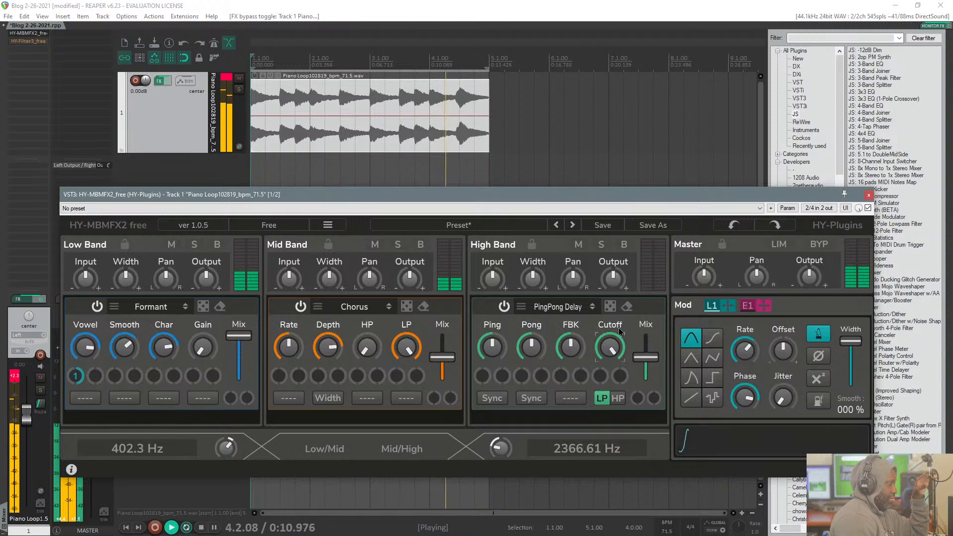
{"action": "left_click", "coordinate": [491, 398]}
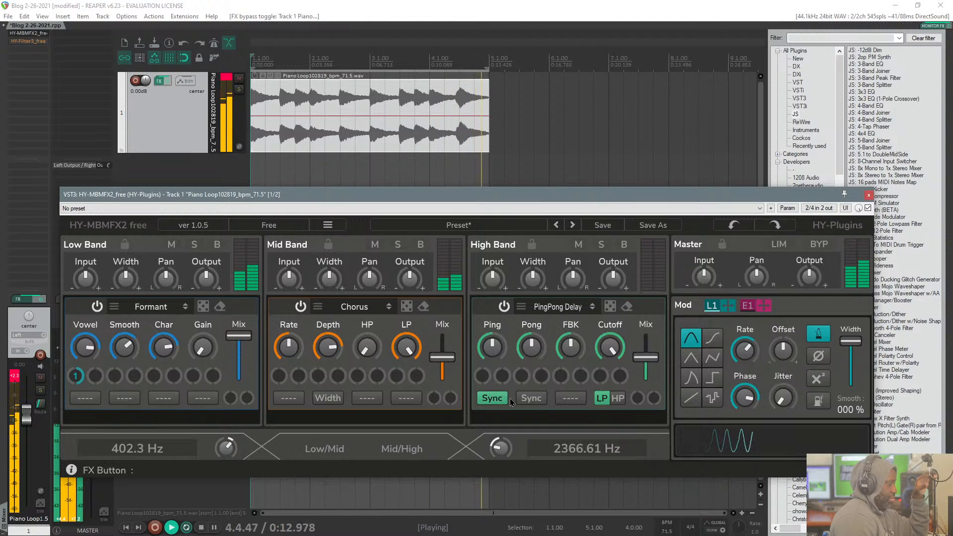
{"action": "left_click_drag", "start_coordinate": [489, 359], "coordinate": [489, 333]}
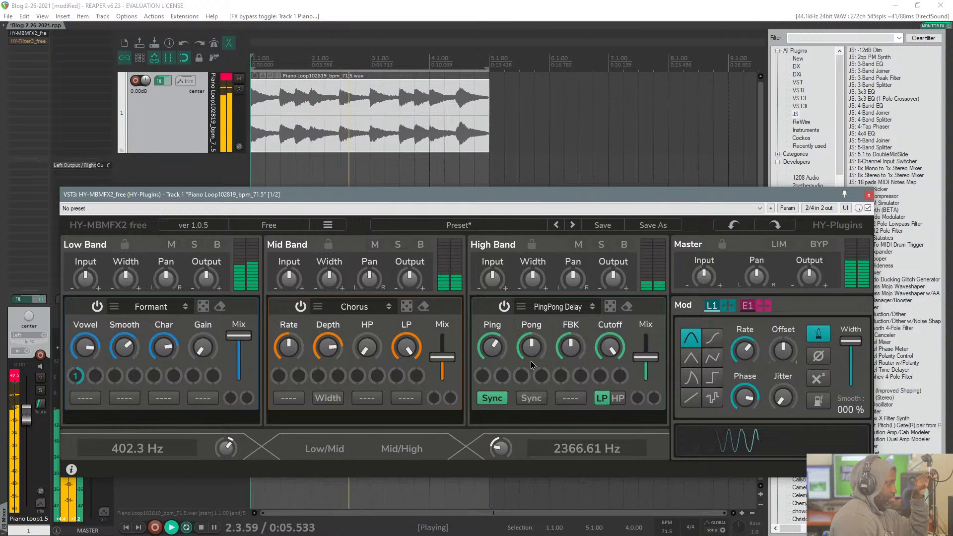
{"action": "left_click_drag", "start_coordinate": [645, 357], "coordinate": [646, 344]}
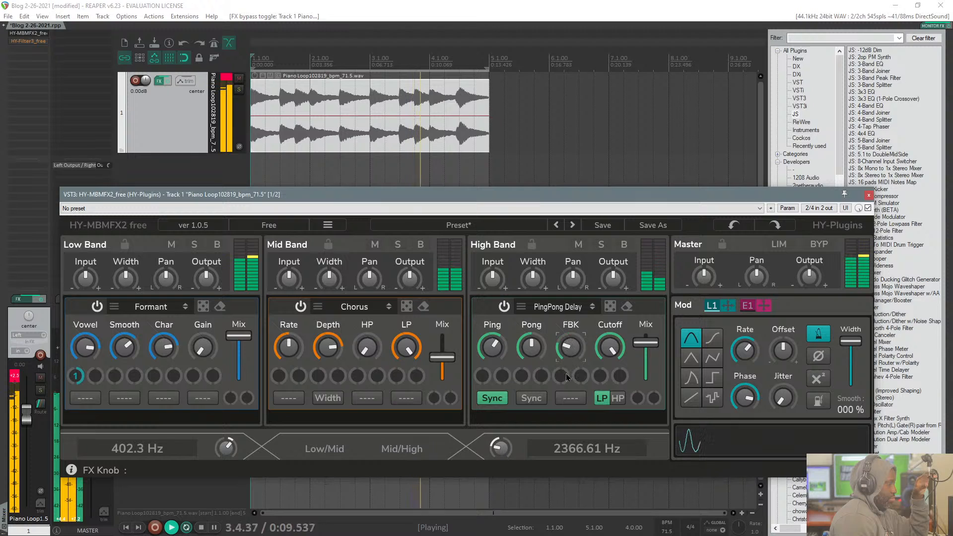
Step: Sync the PingPong Delay's Pong time to tempo and adjust it to a fairly high position
{"action": "left_click", "coordinate": [531, 398]}
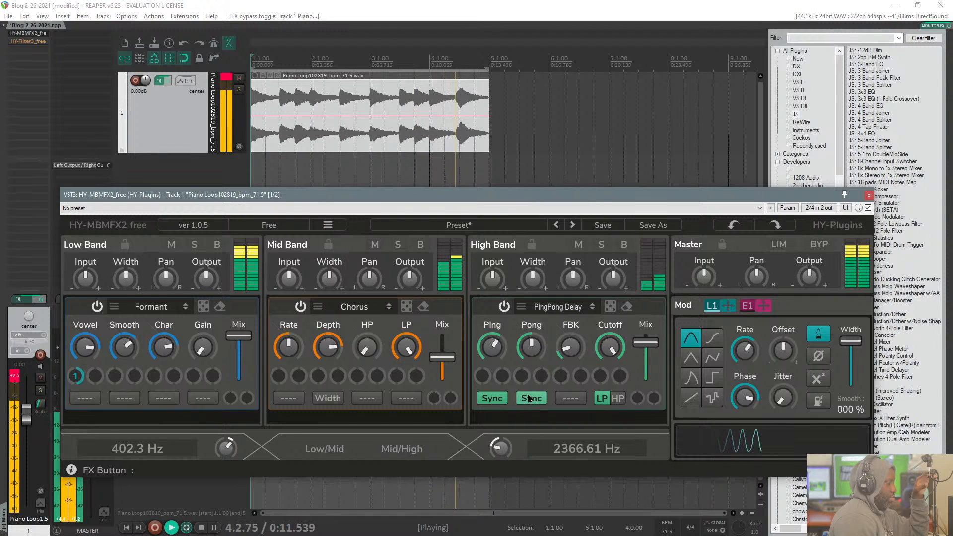
{"action": "left_click_drag", "start_coordinate": [531, 342], "coordinate": [527, 294]}
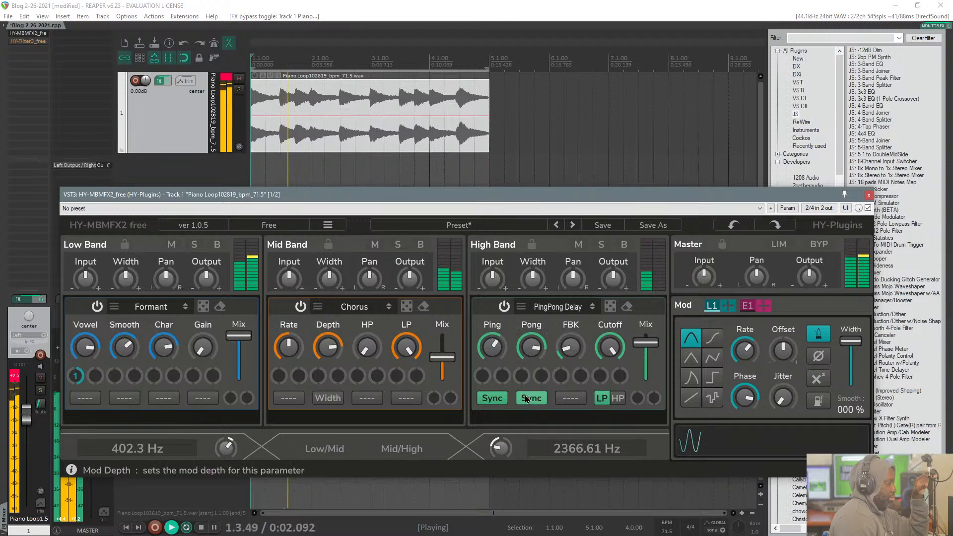
{"action": "left_click_drag", "start_coordinate": [528, 355], "coordinate": [527, 364]}
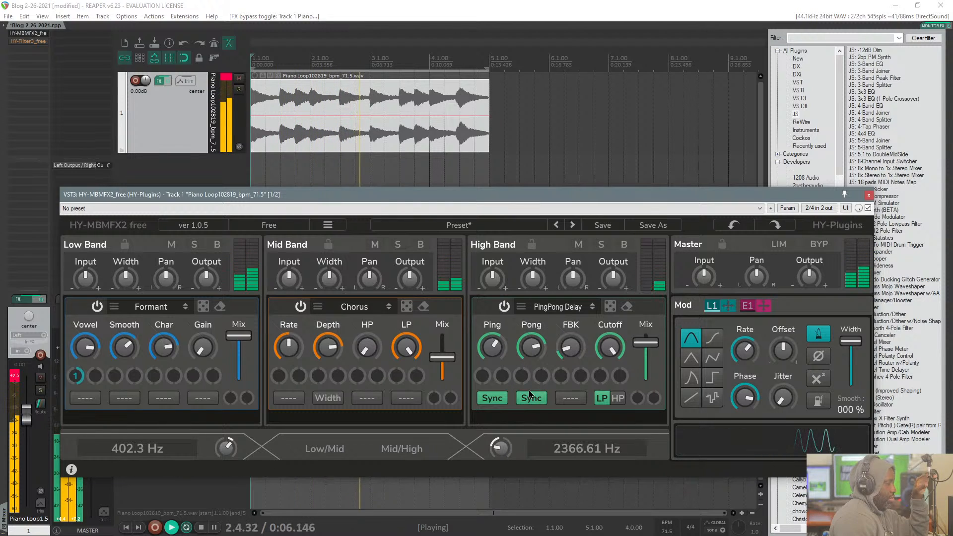
{"action": "mouse_move", "coordinate": [538, 346]}
{"action": "mouse_move", "coordinate": [501, 351]}
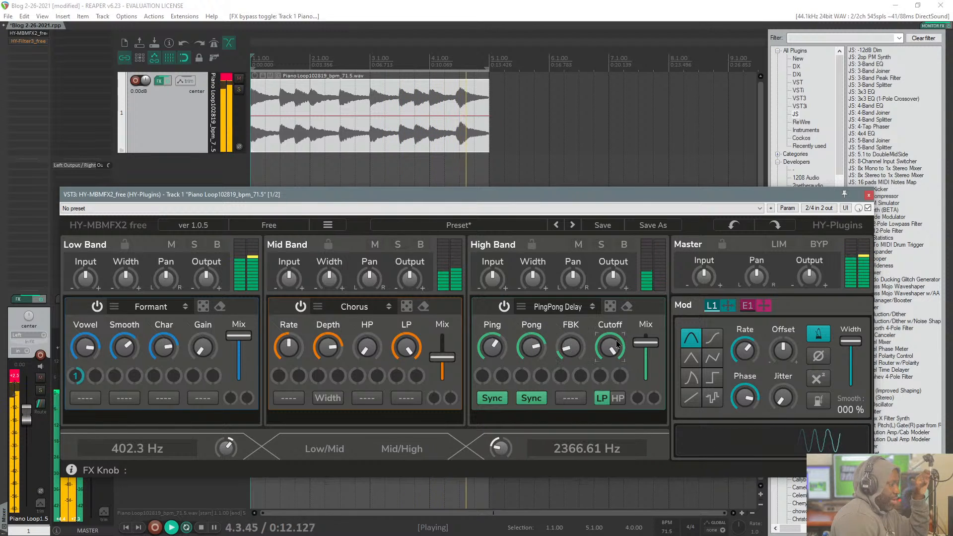
Step: Lower the PingPong Delay's Cutoff and bring its Mix back to around the middle, then stop playback
{"action": "left_click_drag", "start_coordinate": [595, 380], "coordinate": [646, 353]}
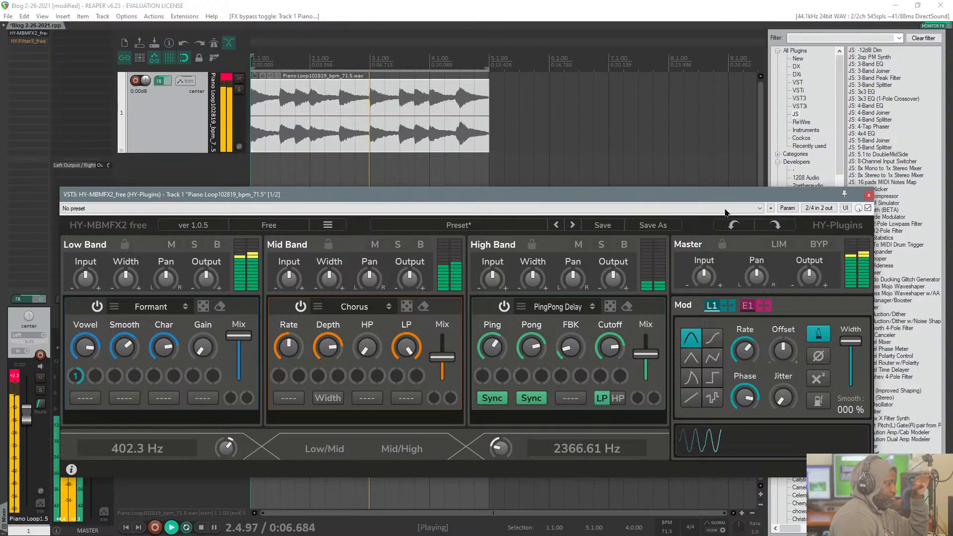
{"action": "key", "text": "space"}
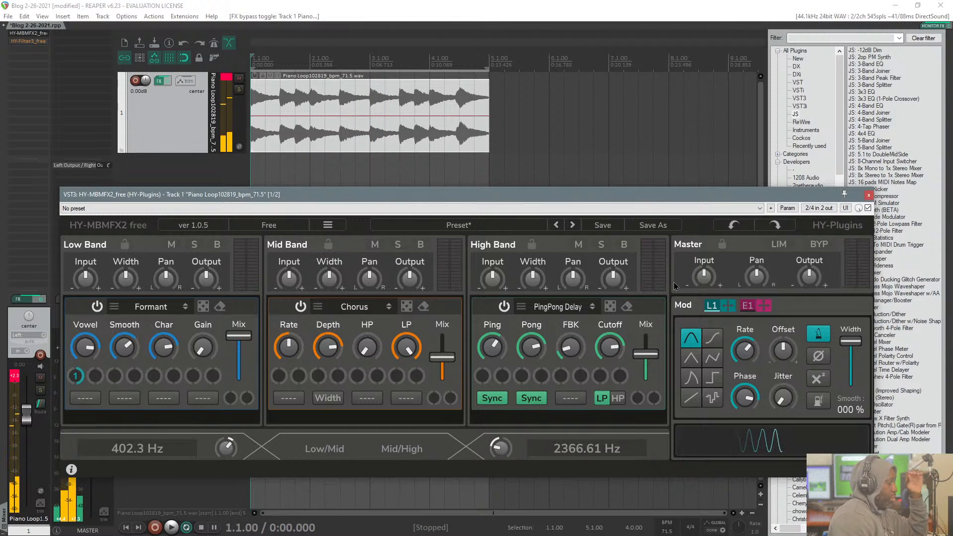
{"action": "mouse_move", "coordinate": [595, 198]}
{"action": "left_mouse_down"}
{"action": "mouse_move", "coordinate": [579, 144]}
{"action": "mouse_move", "coordinate": [608, 168]}
{"action": "mouse_move", "coordinate": [596, 196]}
{"action": "left_mouse_up"}
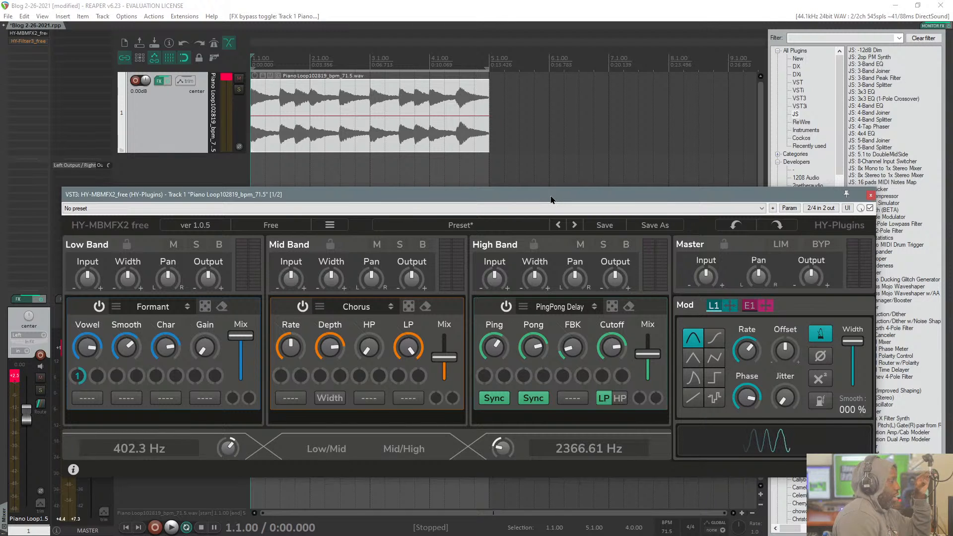
{"action": "left_click_drag", "start_coordinate": [551, 199], "coordinate": [559, 121]}
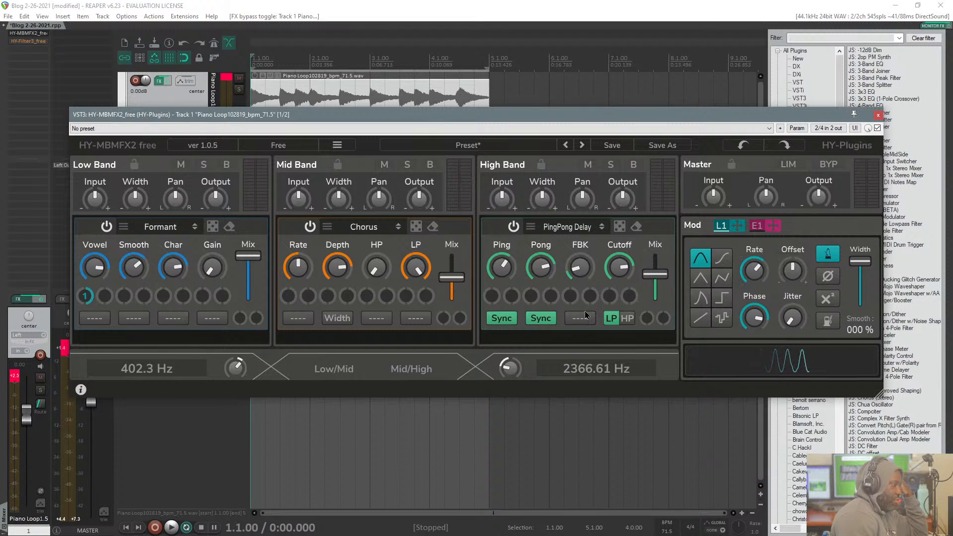
{"action": "left_click_drag", "start_coordinate": [409, 114], "coordinate": [388, 84]}
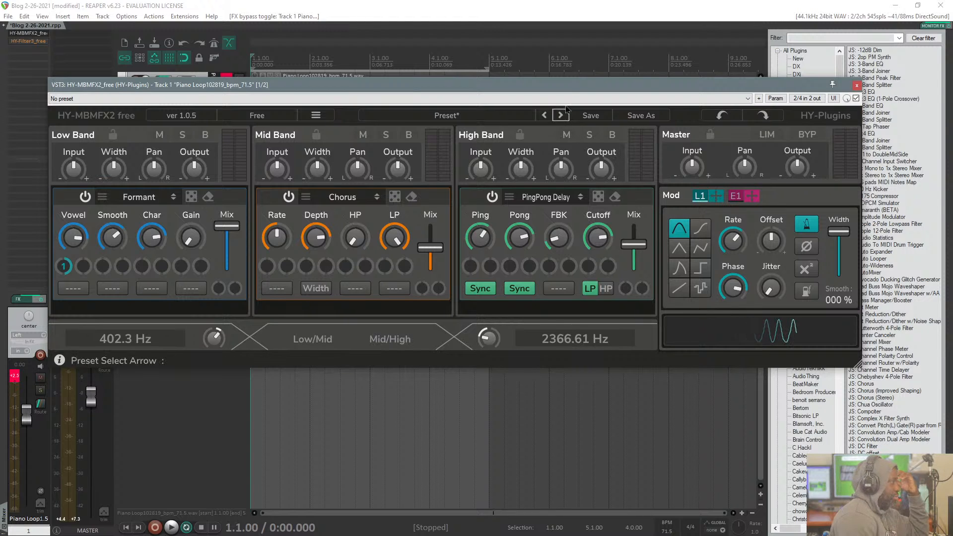
{"action": "left_click_drag", "start_coordinate": [569, 89], "coordinate": [585, 200]}
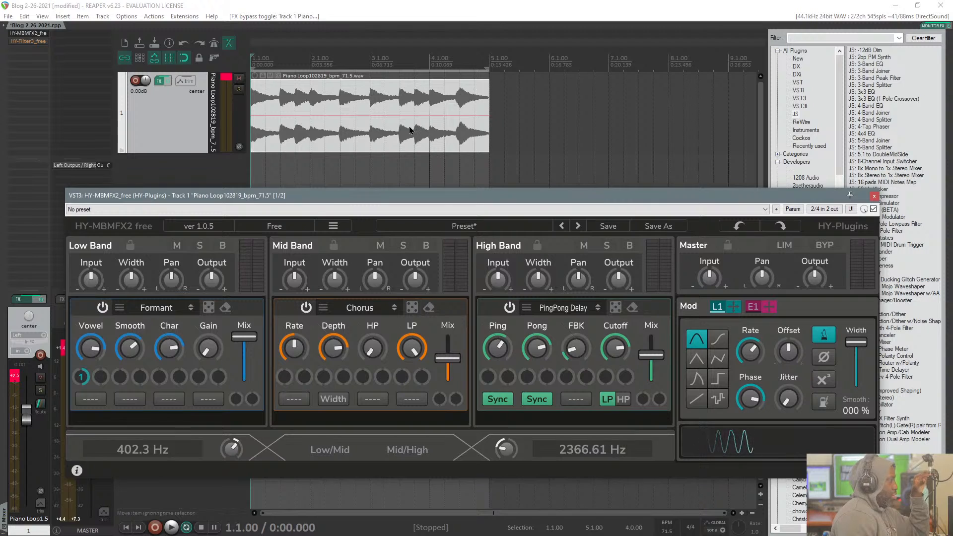
{"action": "left_click_drag", "start_coordinate": [223, 200], "coordinate": [224, 195]}
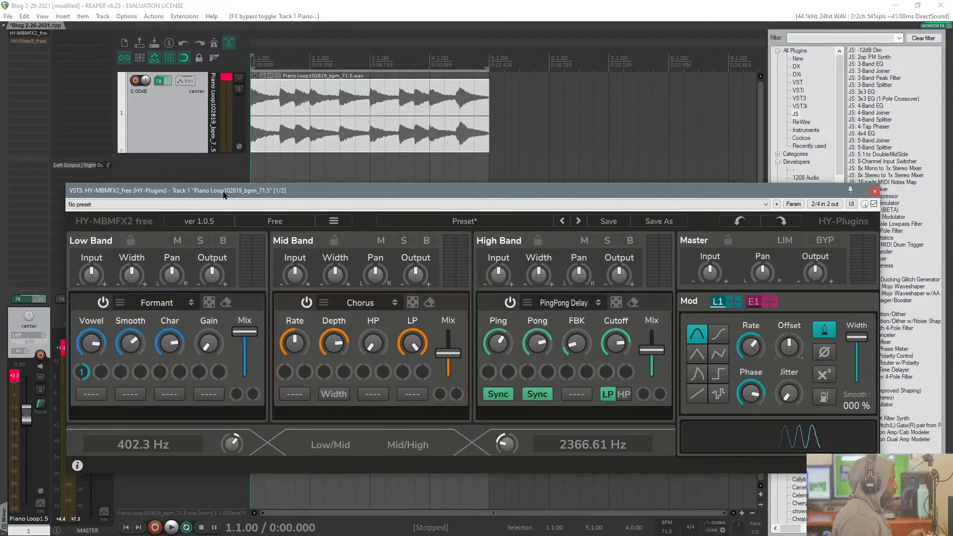
Step: Bypass HY-MBMFX2 on the piano track, enable HY-Filter3 and open its plug-in window
{"action": "left_click", "coordinate": [27, 34], "text": "shift"}
{"action": "left_click", "coordinate": [28, 41], "text": "shift"}
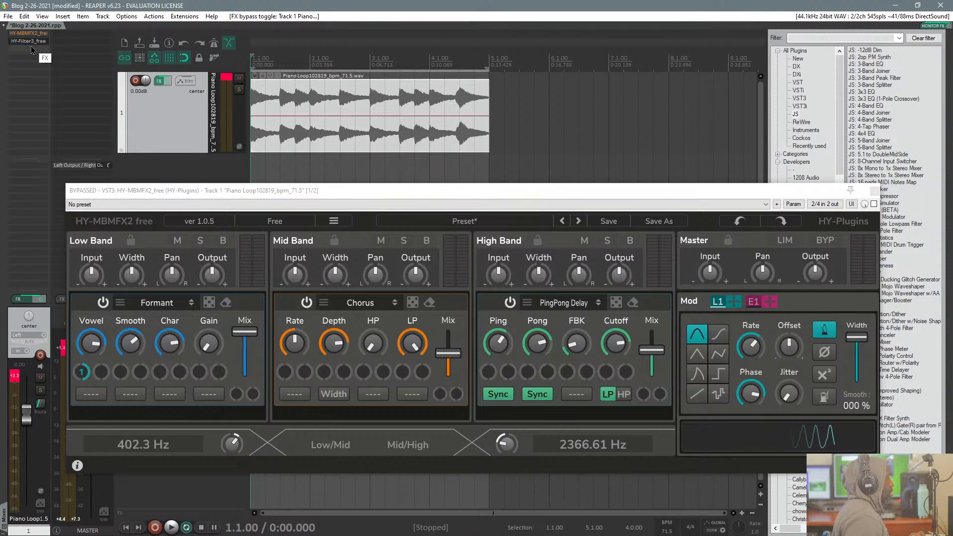
{"action": "left_click", "coordinate": [31, 34]}
{"action": "left_click", "coordinate": [32, 42]}
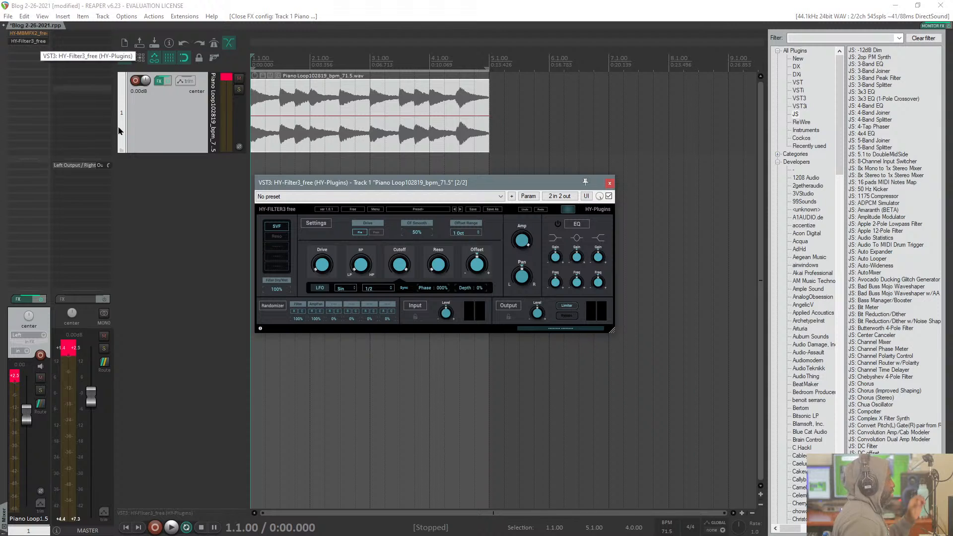
Step: Enlarge the HY-Filter3 window to fill most of the arrange area and position it just below the timeline
{"action": "left_click_drag", "start_coordinate": [335, 187], "coordinate": [171, 68]}
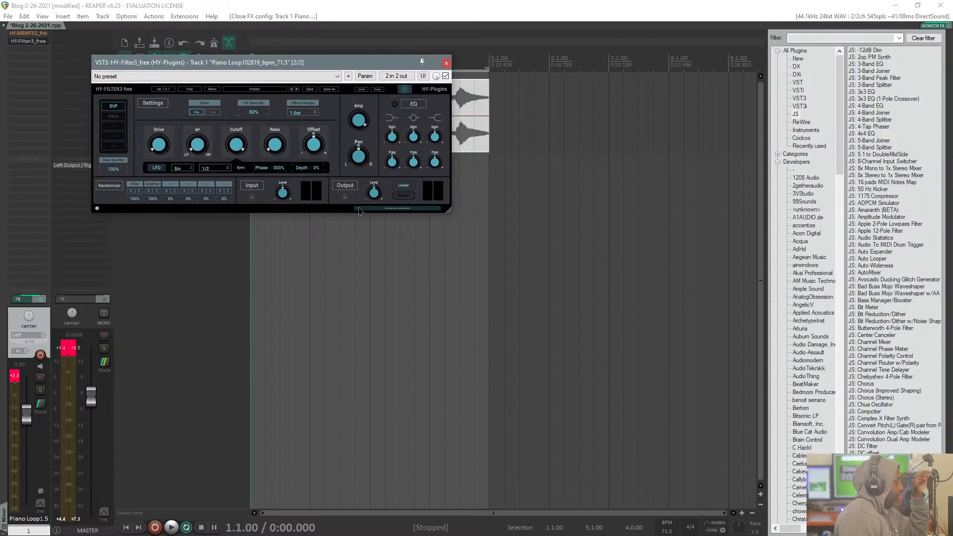
{"action": "left_click_drag", "start_coordinate": [449, 210], "coordinate": [653, 362]}
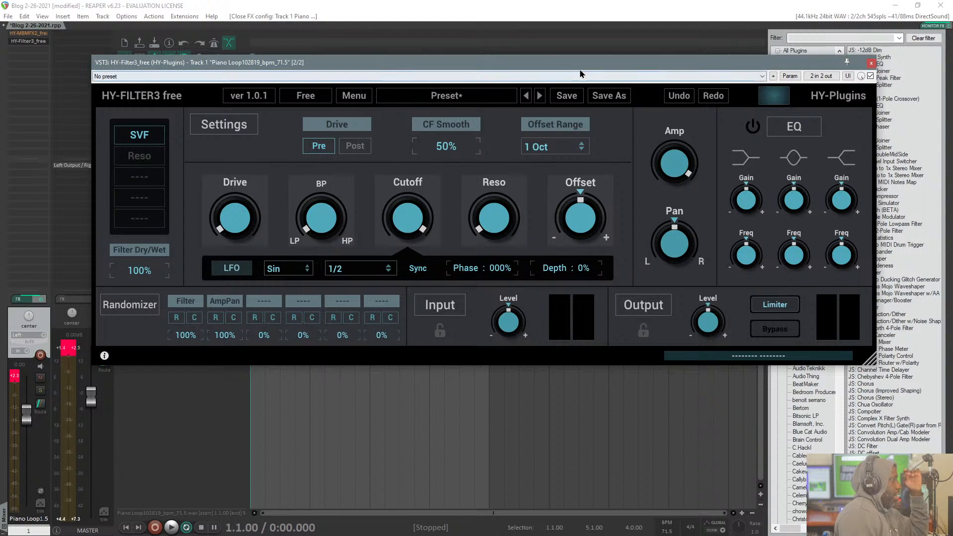
{"action": "mouse_move", "coordinate": [582, 70]}
{"action": "left_mouse_down"}
{"action": "mouse_move", "coordinate": [557, 67]}
{"action": "mouse_move", "coordinate": [559, 83]}
{"action": "mouse_move", "coordinate": [586, 99]}
{"action": "mouse_move", "coordinate": [583, 73]}
{"action": "left_mouse_up"}
{"action": "left_click_drag", "start_coordinate": [560, 98], "coordinate": [560, 115]}
{"action": "left_click_drag", "start_coordinate": [368, 111], "coordinate": [372, 81]}
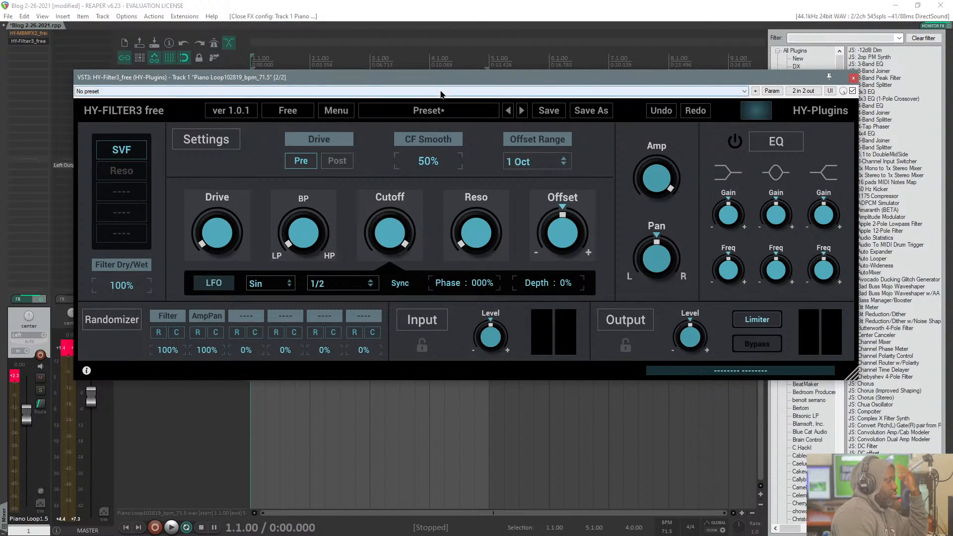
{"action": "left_click_drag", "start_coordinate": [440, 81], "coordinate": [439, 61]}
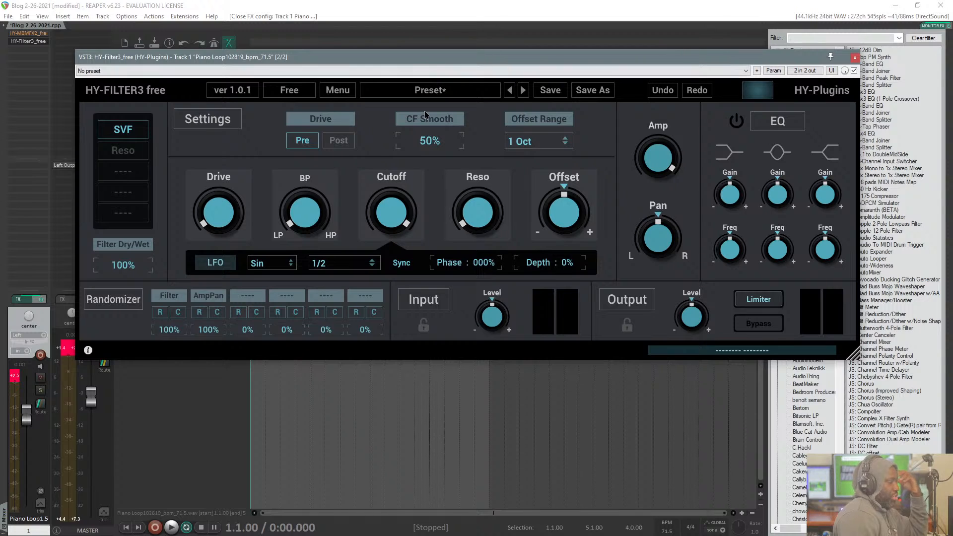
{"action": "left_click_drag", "start_coordinate": [345, 64], "coordinate": [345, 105]}
Step: Try the Reso filter type and return the filter to SVF
{"action": "left_click", "coordinate": [126, 191]}
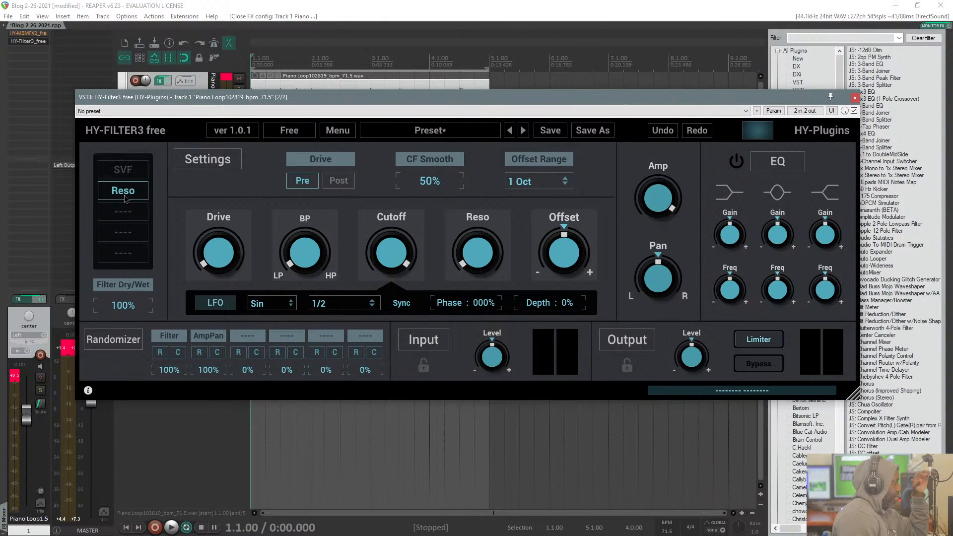
{"action": "left_click", "coordinate": [124, 170]}
{"action": "left_click", "coordinate": [124, 188]}
{"action": "left_click", "coordinate": [123, 171]}
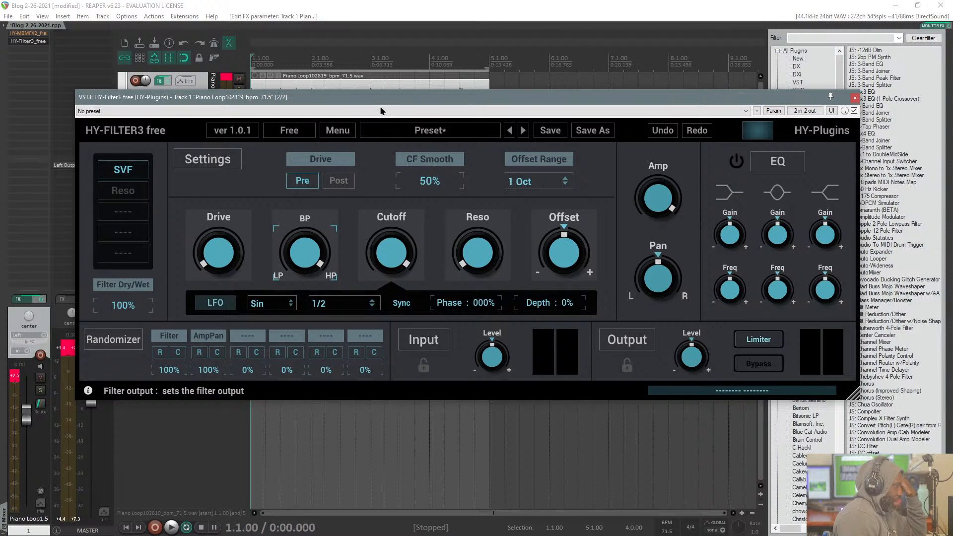
Step: Switch the Drive between Post and Pre filter processing, leaving it on Pre
{"action": "left_click", "coordinate": [327, 183]}
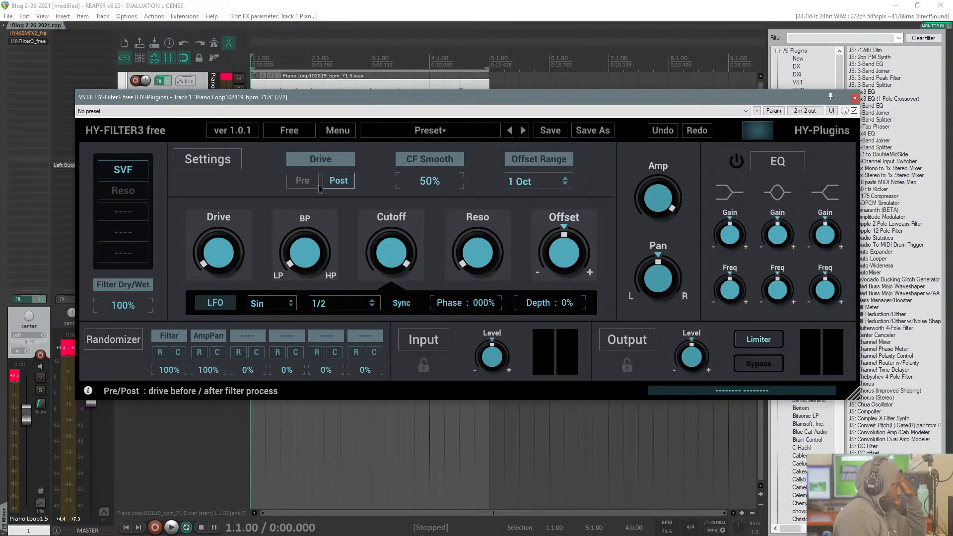
{"action": "left_click", "coordinate": [309, 187]}
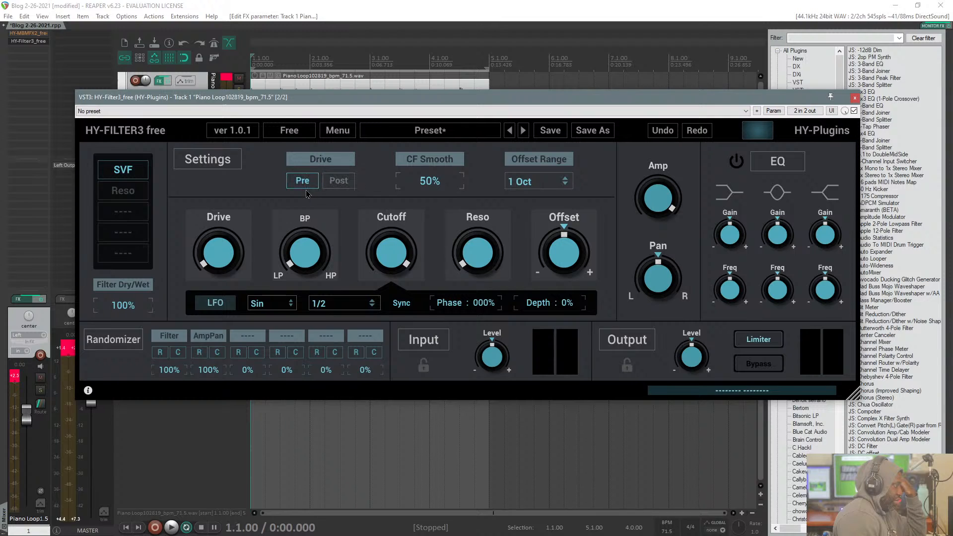
{"action": "left_click", "coordinate": [330, 183]}
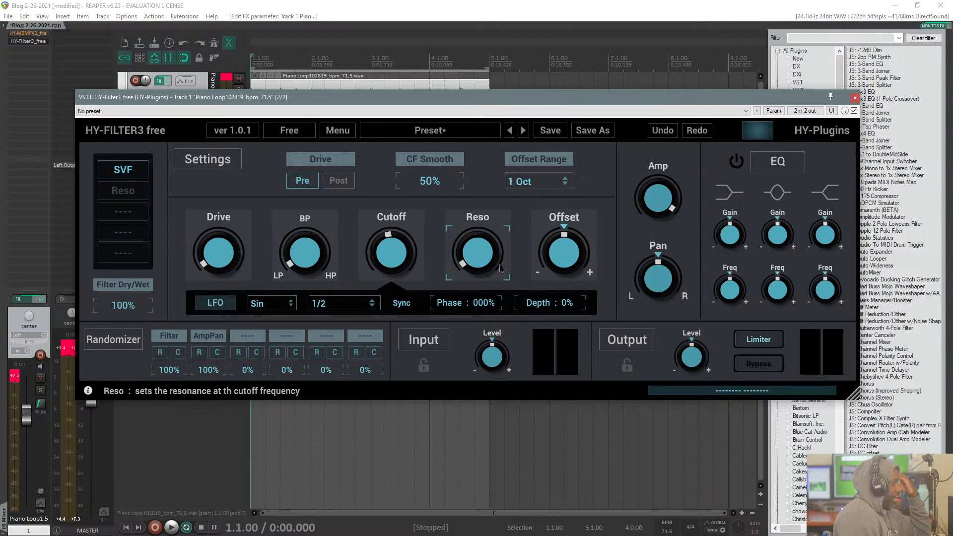
Step: Raise the filter's Reso slightly and lower Cutoff to near minimum with the output at LP, moving the window down below the waveform
{"action": "left_click_drag", "start_coordinate": [473, 222], "coordinate": [481, 242]}
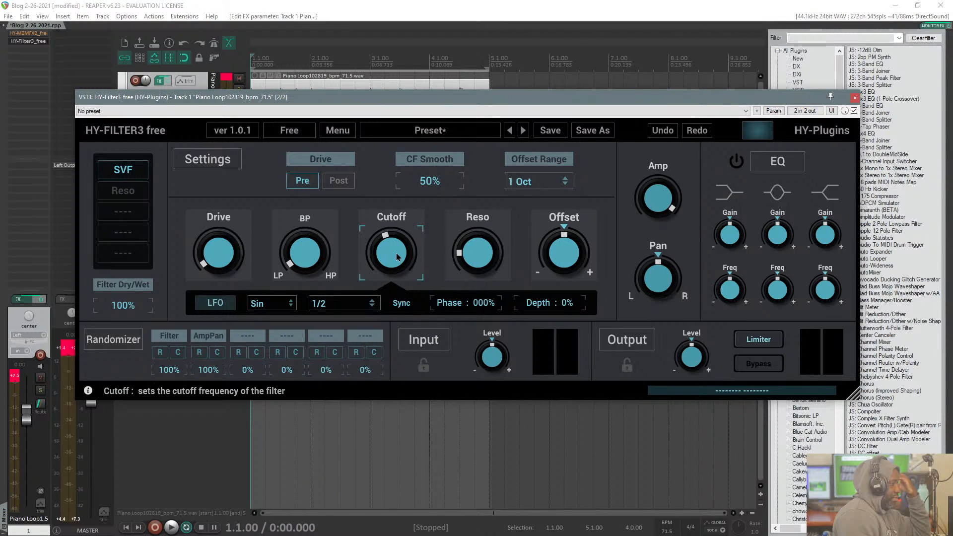
{"action": "left_click_drag", "start_coordinate": [398, 257], "coordinate": [400, 292]}
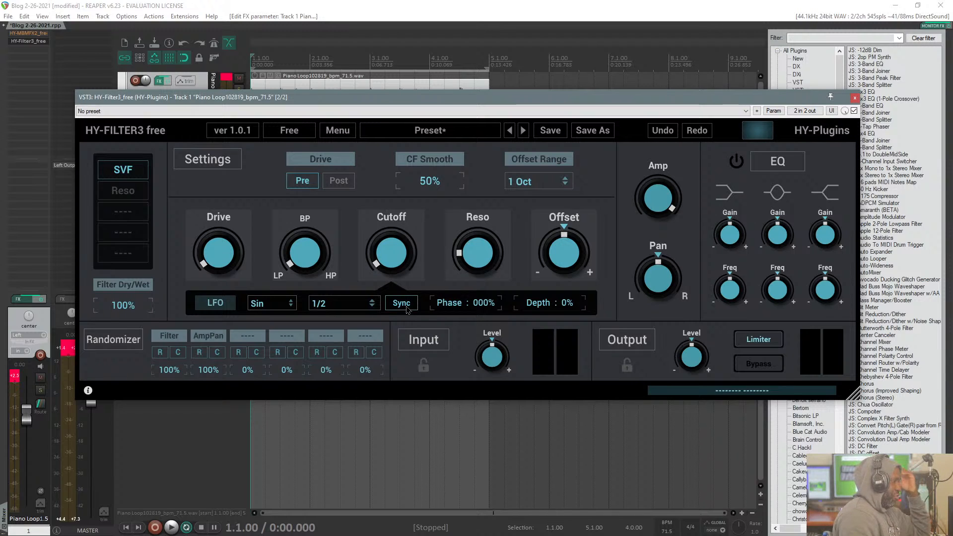
{"action": "left_click_drag", "start_coordinate": [377, 225], "coordinate": [374, 240]}
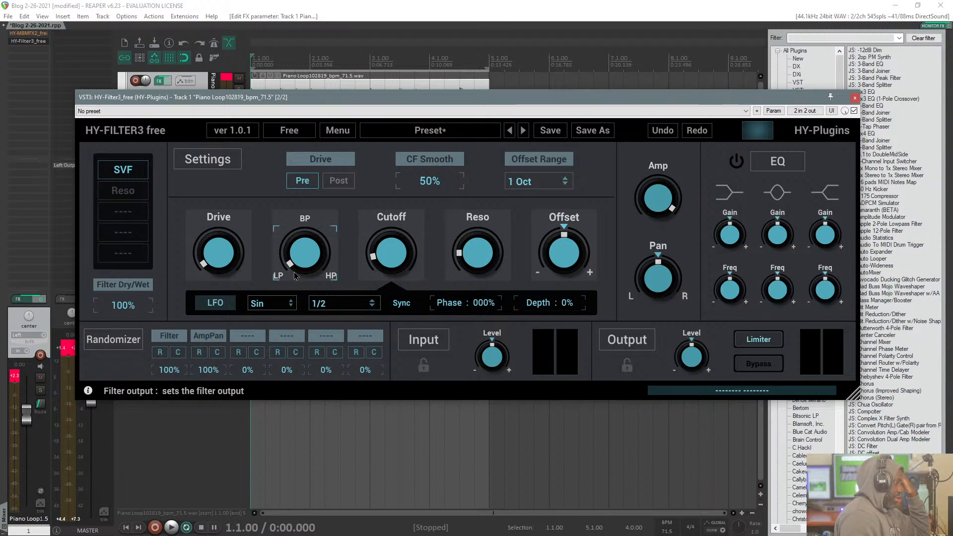
{"action": "left_click_drag", "start_coordinate": [285, 190], "coordinate": [257, 284]}
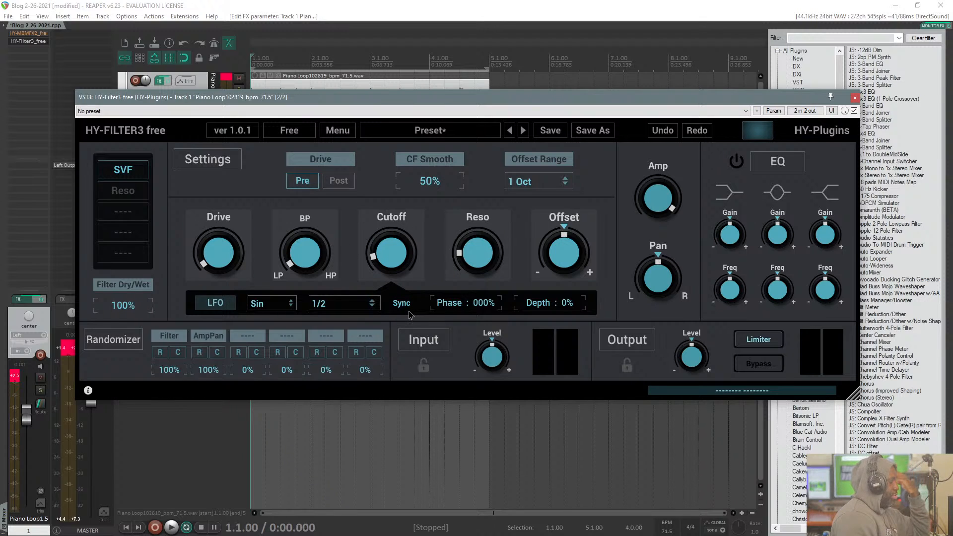
{"action": "left_click_drag", "start_coordinate": [442, 98], "coordinate": [444, 166]}
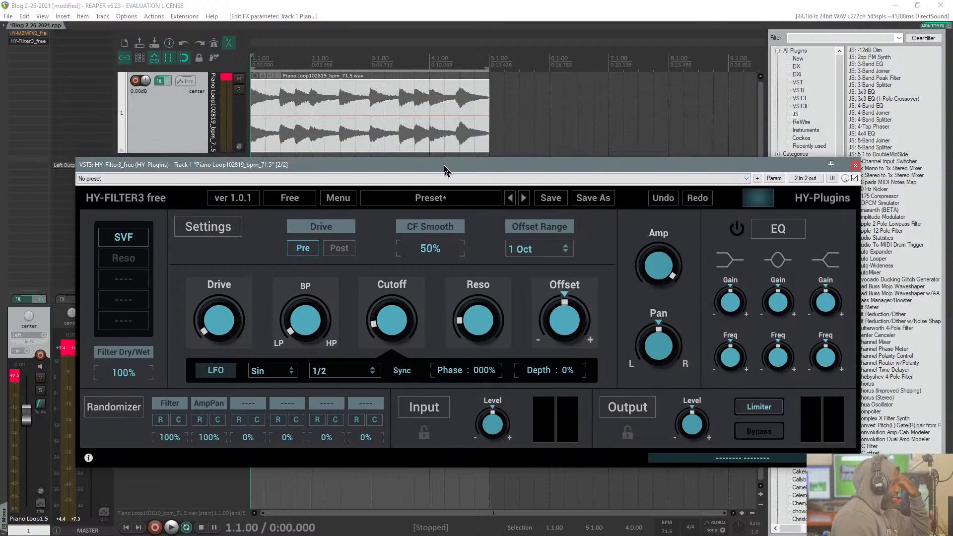
Step: Try the LFO with Sync off and on, leaving it synced, and set the synced LFO speed to 1/8T
{"action": "left_click", "coordinate": [272, 371]}
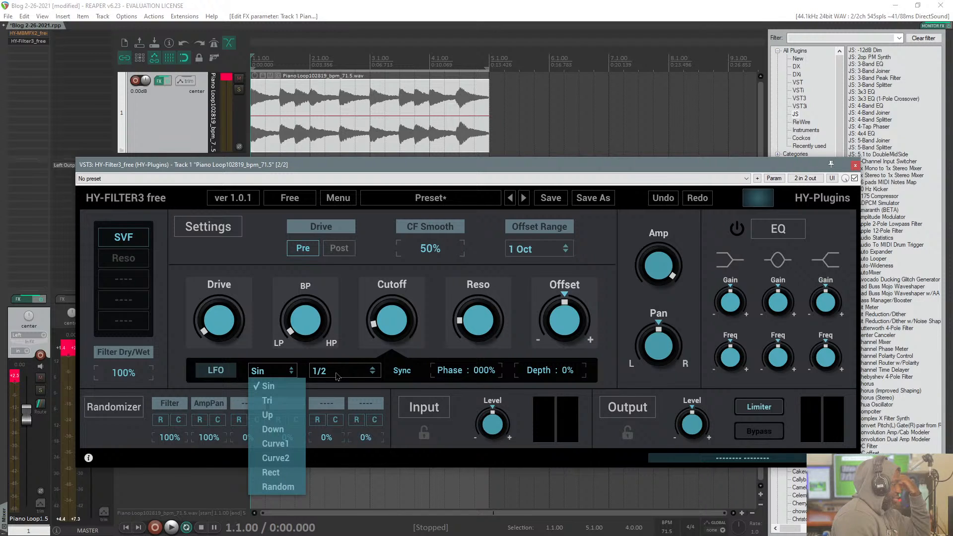
{"action": "left_click", "coordinate": [410, 373]}
{"action": "left_click", "coordinate": [410, 373]}
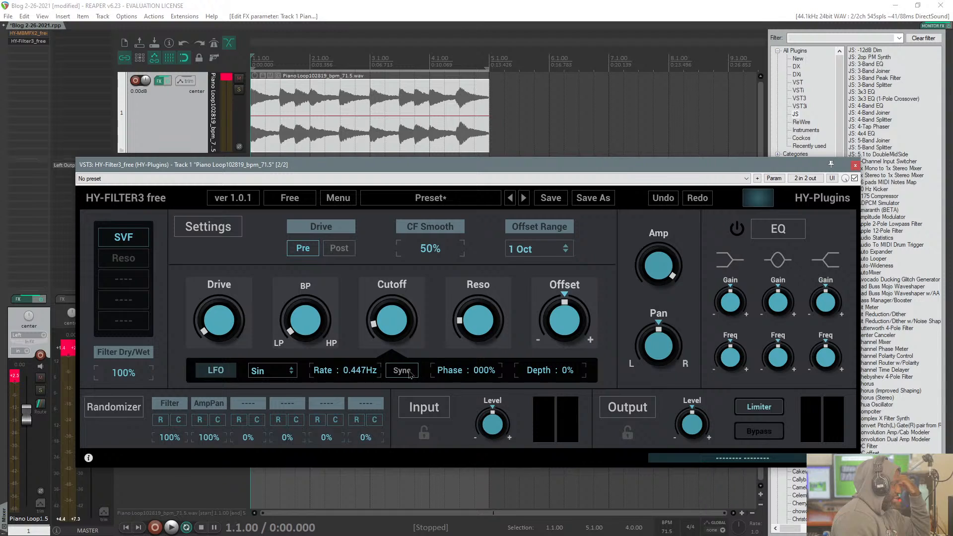
{"action": "left_click", "coordinate": [407, 376]}
{"action": "left_click", "coordinate": [408, 376]}
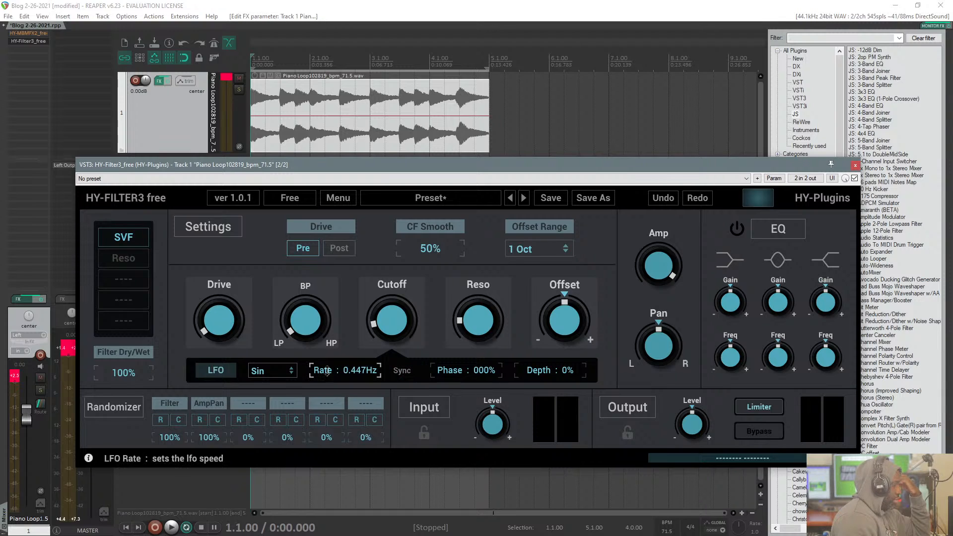
{"action": "left_click", "coordinate": [410, 373]}
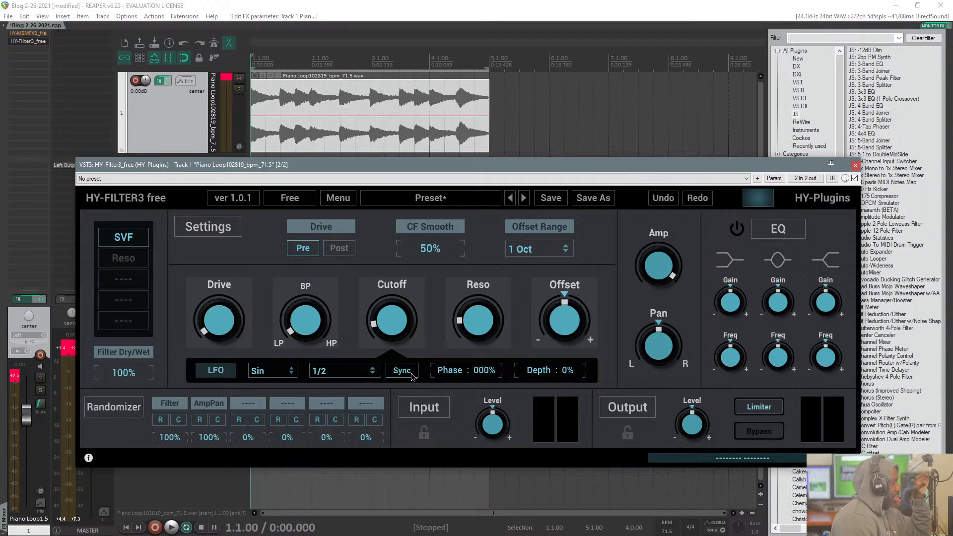
{"action": "left_click", "coordinate": [344, 373]}
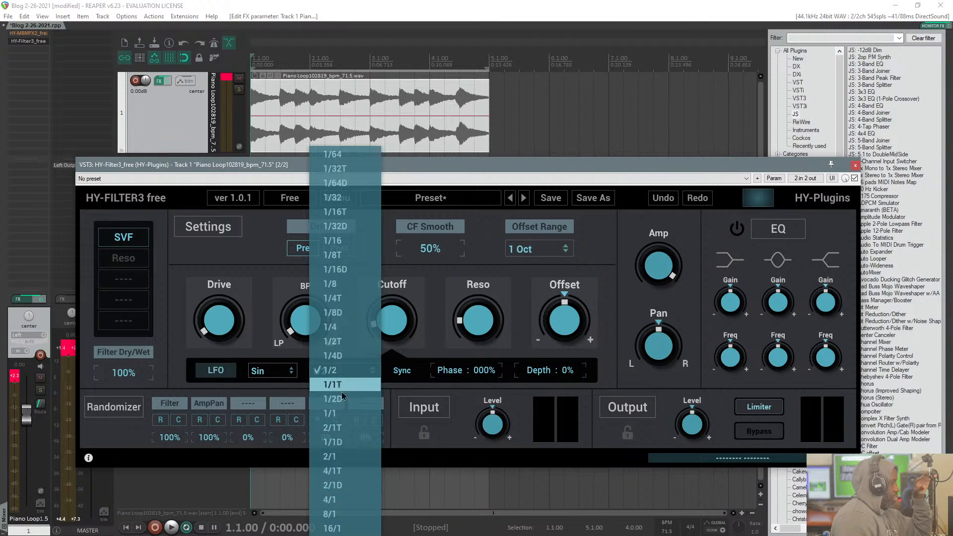
{"action": "left_click", "coordinate": [340, 254]}
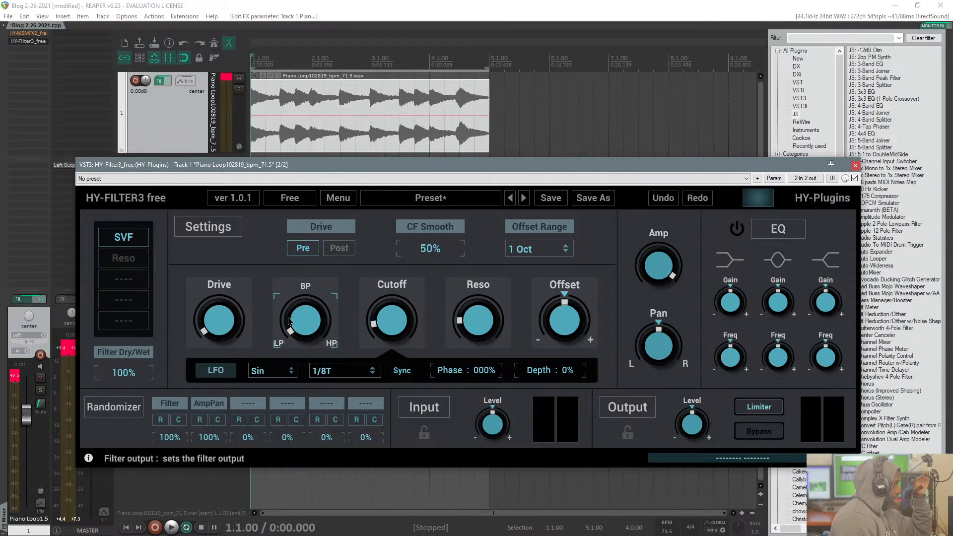
Step: Move the HY-Filter3 window clear of the waveform and start playback of the piano loop
{"action": "left_click_drag", "start_coordinate": [355, 168], "coordinate": [375, 209]}
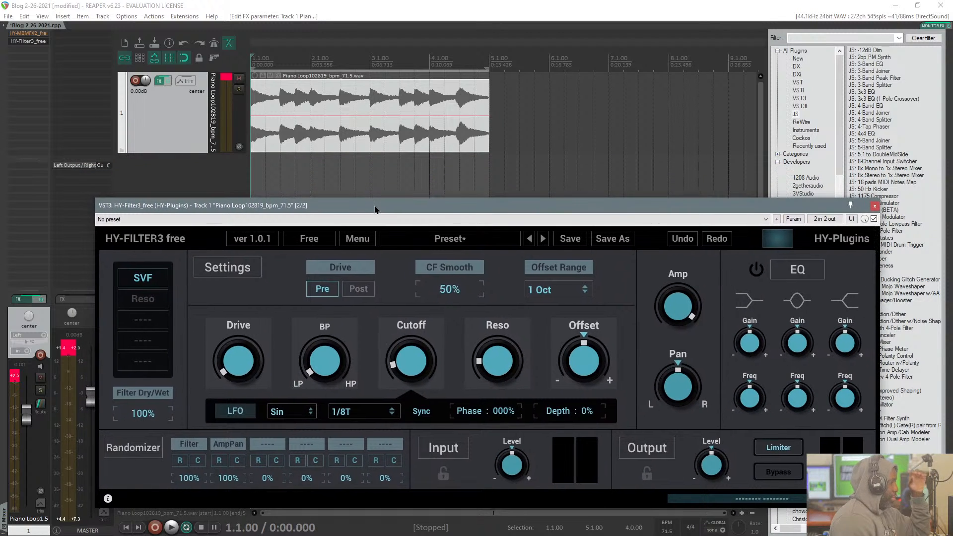
{"action": "left_click_drag", "start_coordinate": [645, 206], "coordinate": [601, 128]}
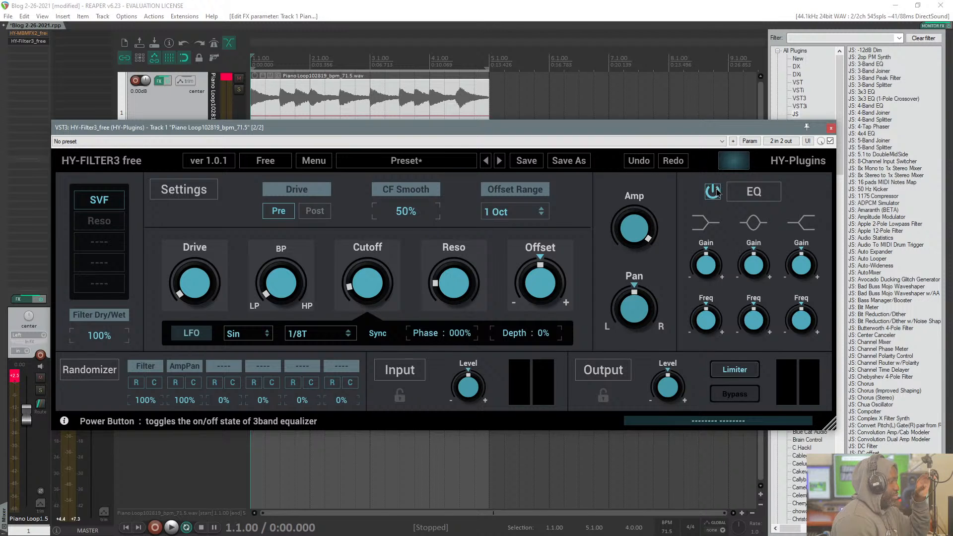
{"action": "left_click_drag", "start_coordinate": [688, 129], "coordinate": [707, 198]}
{"action": "left_click", "coordinate": [559, 27]}
{"action": "key", "text": "space"}
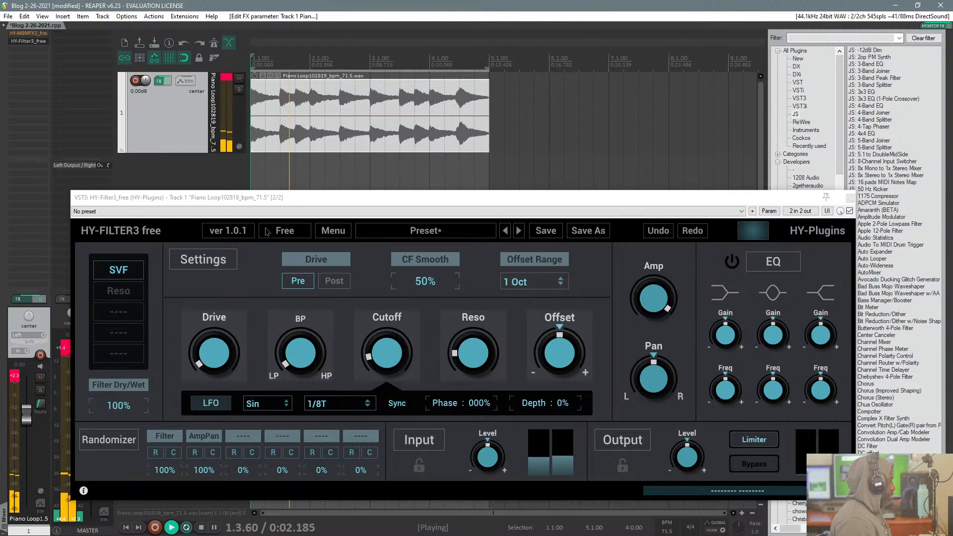
Step: Try the Drive at about halfway, and reset Cutoff, Drive and Reso to their default values
{"action": "left_click_drag", "start_coordinate": [225, 325], "coordinate": [233, 290]}
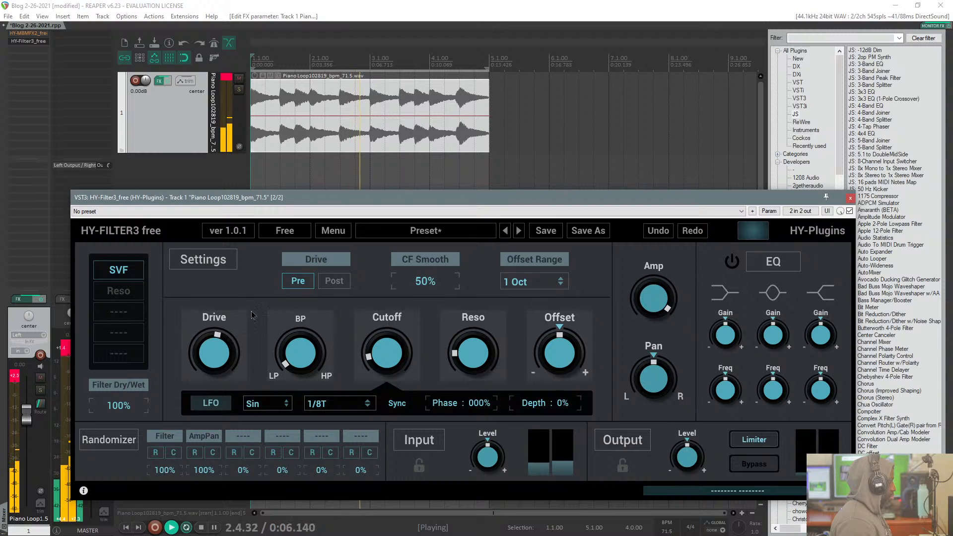
{"action": "double_click", "coordinate": [397, 362]}
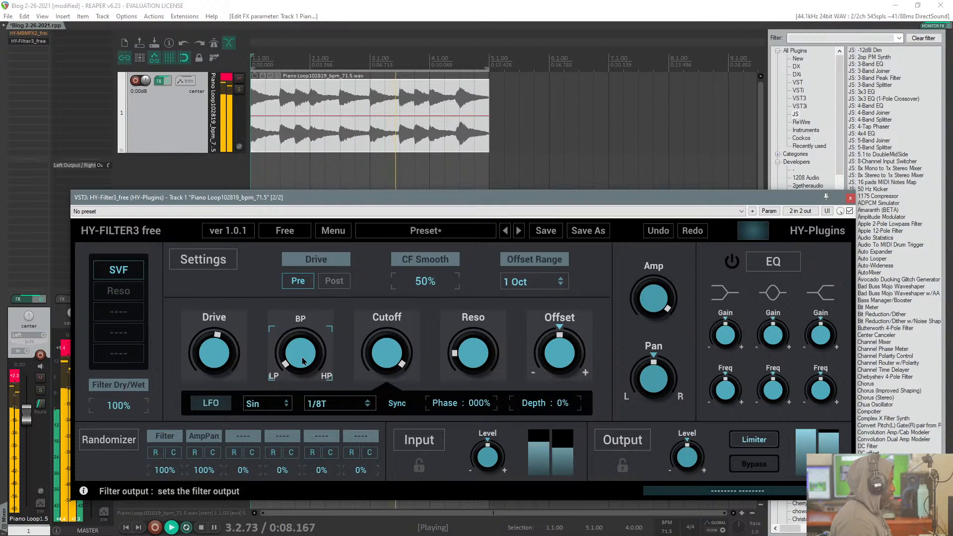
{"action": "double_click", "coordinate": [215, 353]}
{"action": "double_click", "coordinate": [473, 353]}
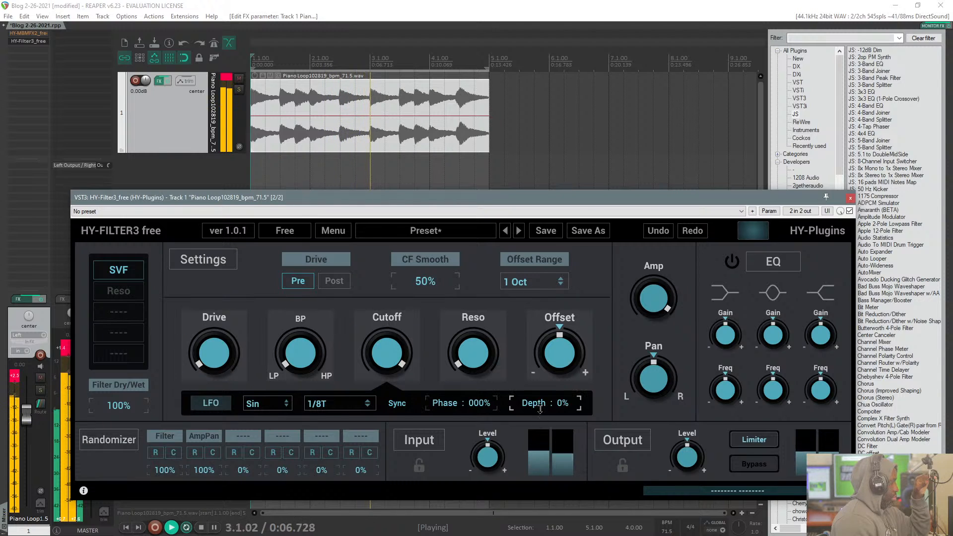
Step: Set the LFO Depth to +100% and Phase to 100% while sweeping the filter output through BP and HP and back to LP
{"action": "left_click_drag", "start_coordinate": [540, 406], "coordinate": [540, 377]}
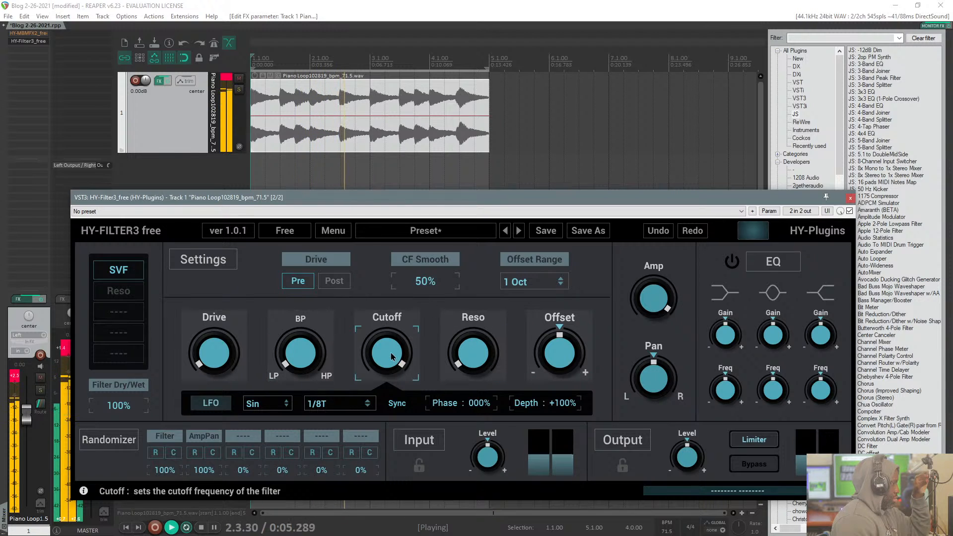
{"action": "left_click_drag", "start_coordinate": [317, 351], "coordinate": [327, 310]}
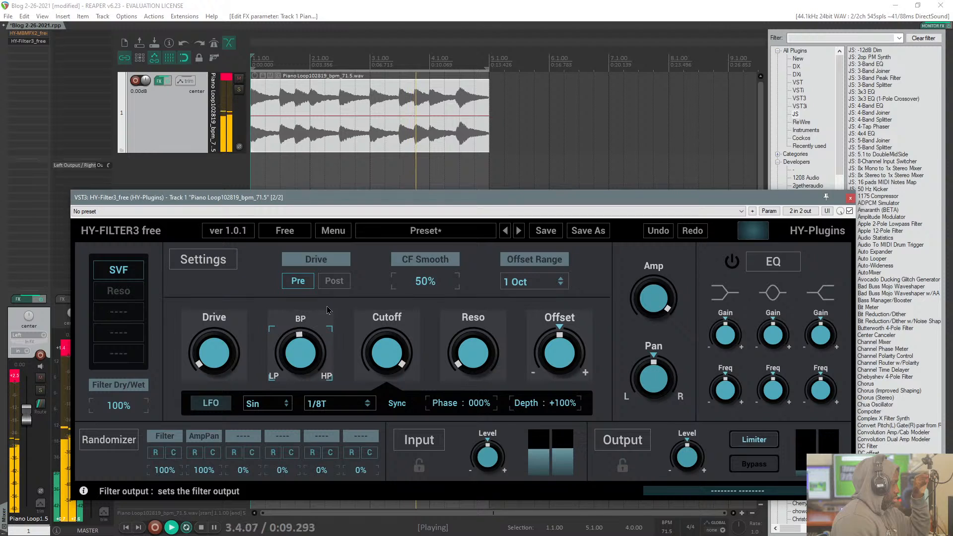
{"action": "left_click_drag", "start_coordinate": [482, 411], "coordinate": [473, 305]}
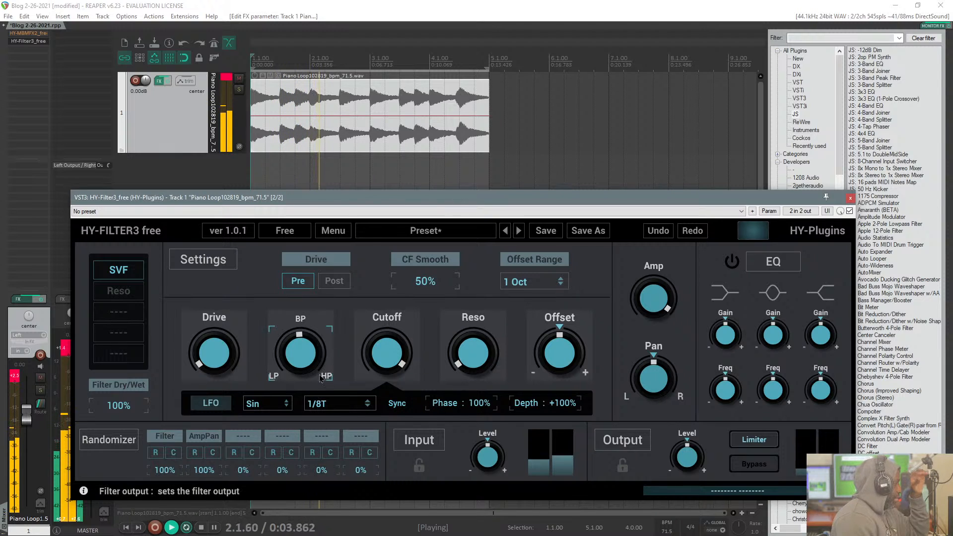
{"action": "left_click_drag", "start_coordinate": [304, 351], "coordinate": [304, 292]}
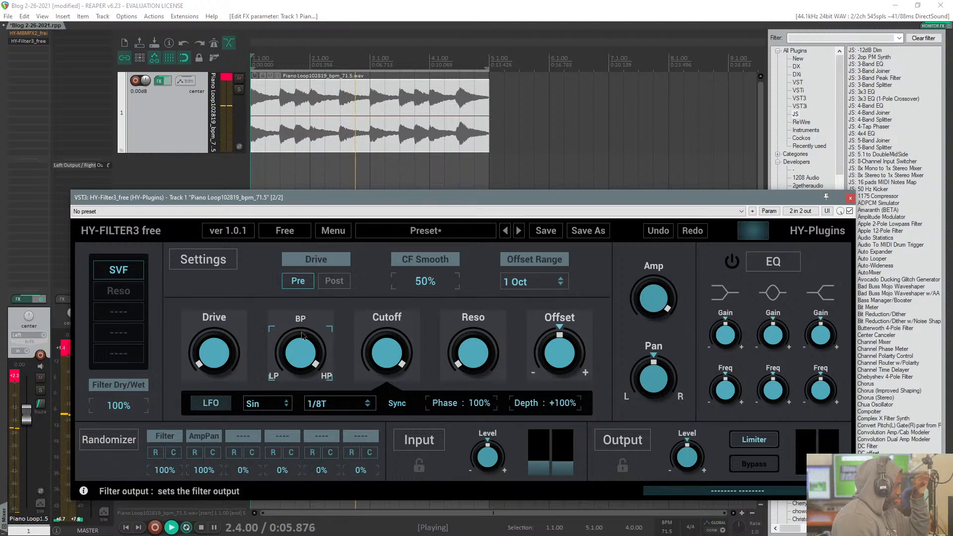
{"action": "left_click_drag", "start_coordinate": [301, 351], "coordinate": [300, 419]}
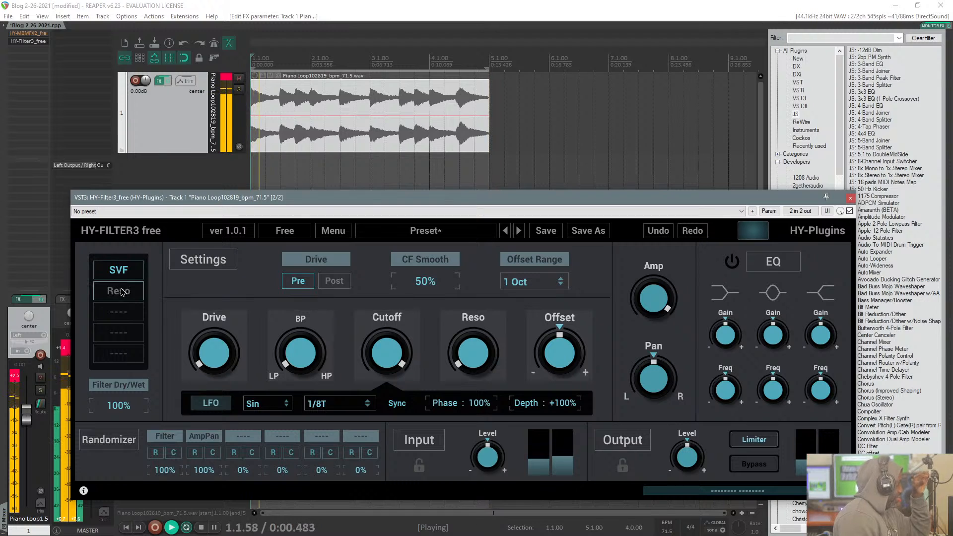
Step: Set CF Smooth to 100% with Drive just below halfway, and turn the filter output to between BP and HP
{"action": "left_click", "coordinate": [334, 231]}
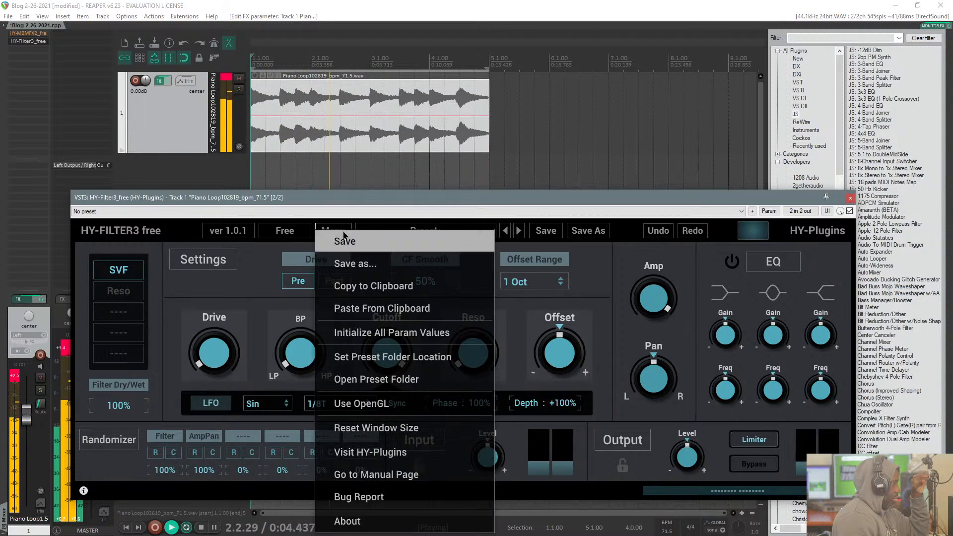
{"action": "left_click", "coordinate": [396, 215]}
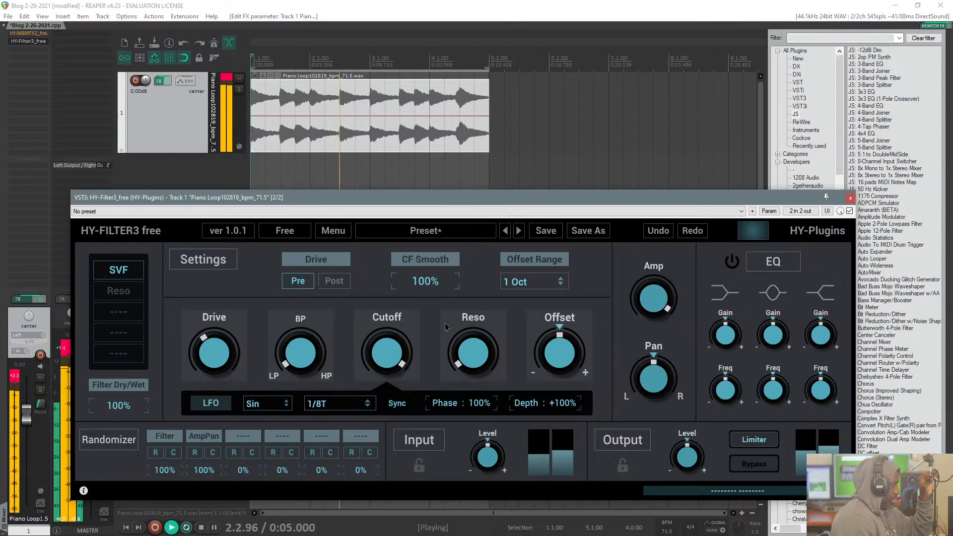
{"action": "left_click_drag", "start_coordinate": [508, 203], "coordinate": [508, 180]}
{"action": "left_click_drag", "start_coordinate": [307, 332], "coordinate": [316, 246]}
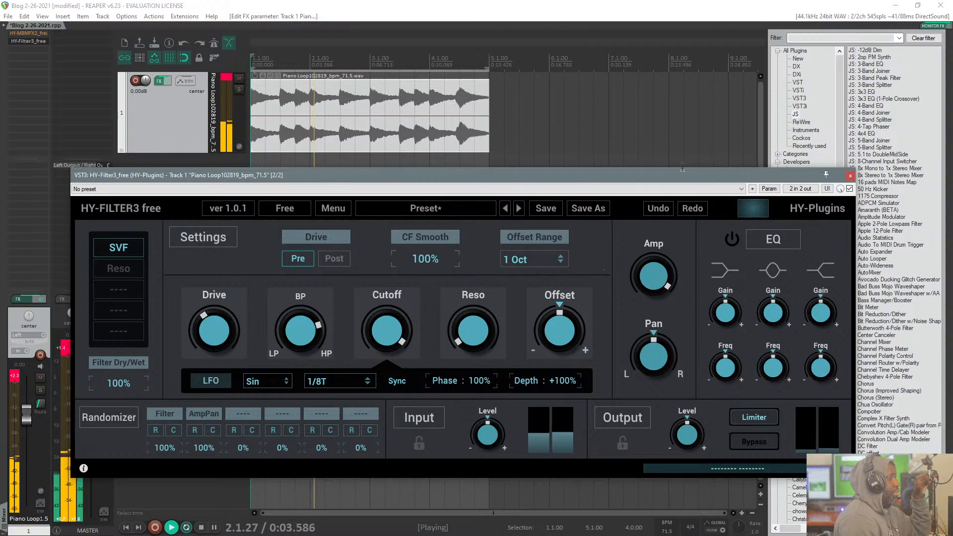
Step: Close the HY-Filter3 window and remove the plug-in from the piano loop track
{"action": "left_click_drag", "start_coordinate": [766, 179], "coordinate": [734, 172]}
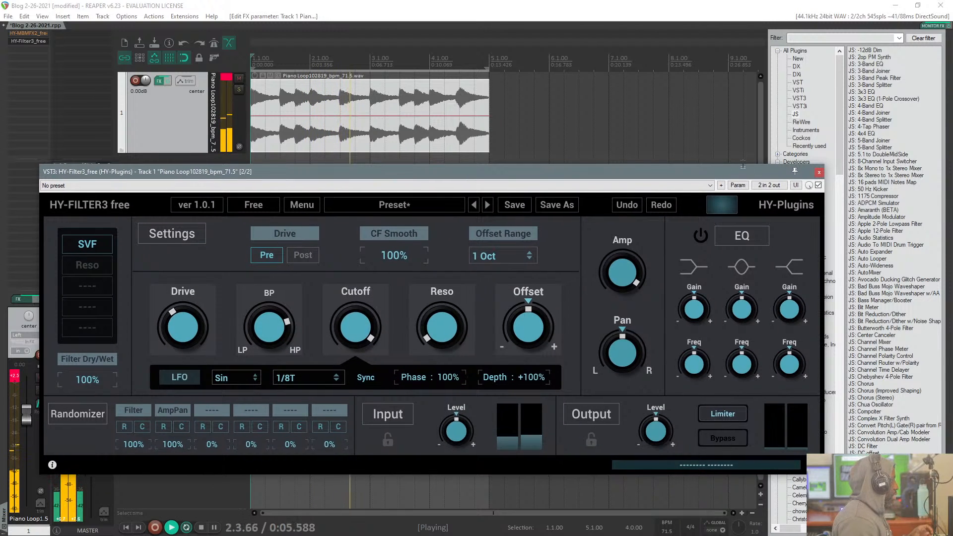
{"action": "left_click", "coordinate": [818, 173]}
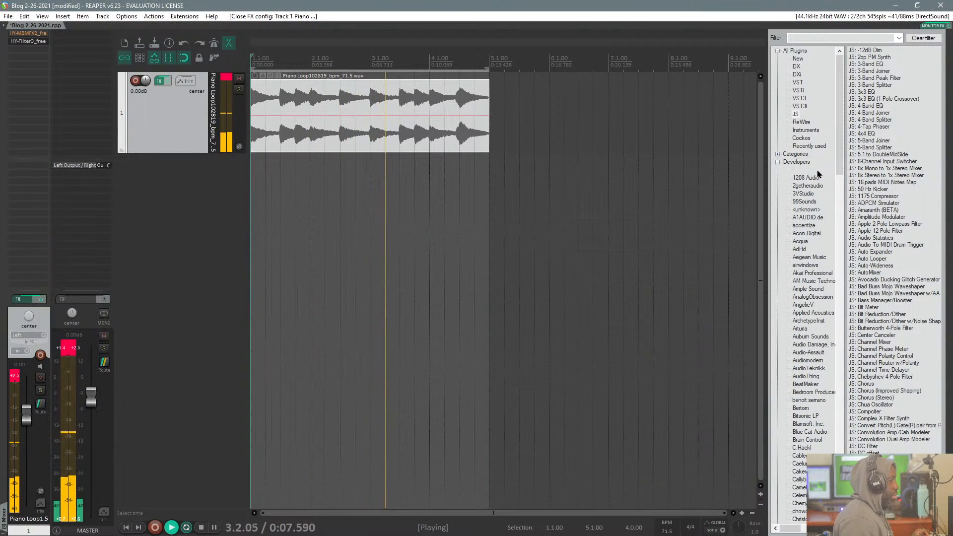
{"action": "left_click", "coordinate": [26, 42], "text": "alt"}
Step: Filter the plug-in list by "hy-fil" and add a fresh HY-Filter3_free to the piano loop track
{"action": "left_click", "coordinate": [812, 37]}
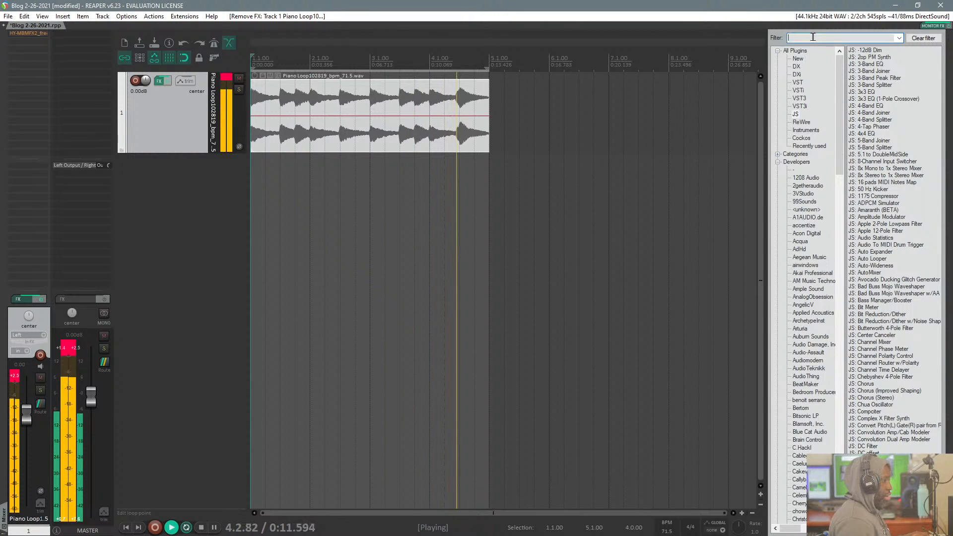
{"action": "type", "text": "hy"}
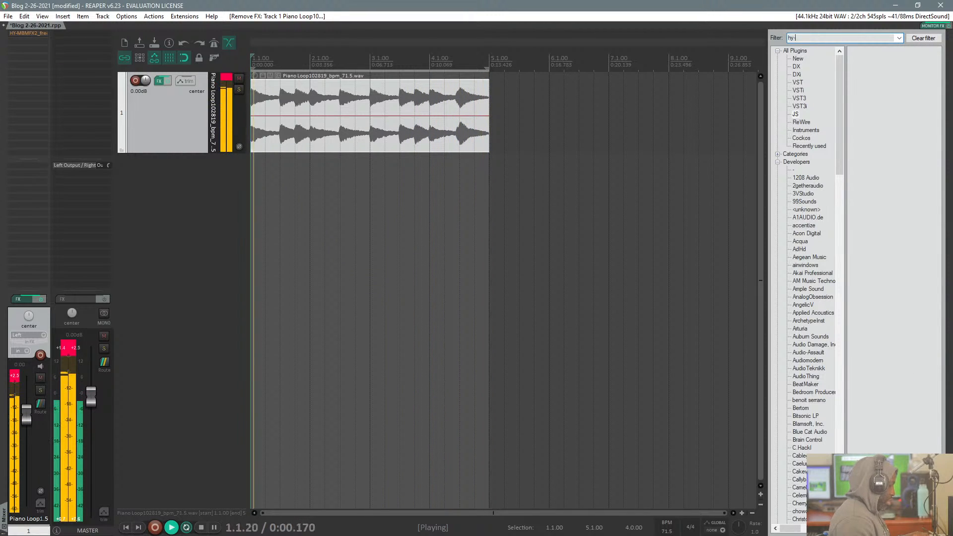
{"action": "type", "text": "-fil"}
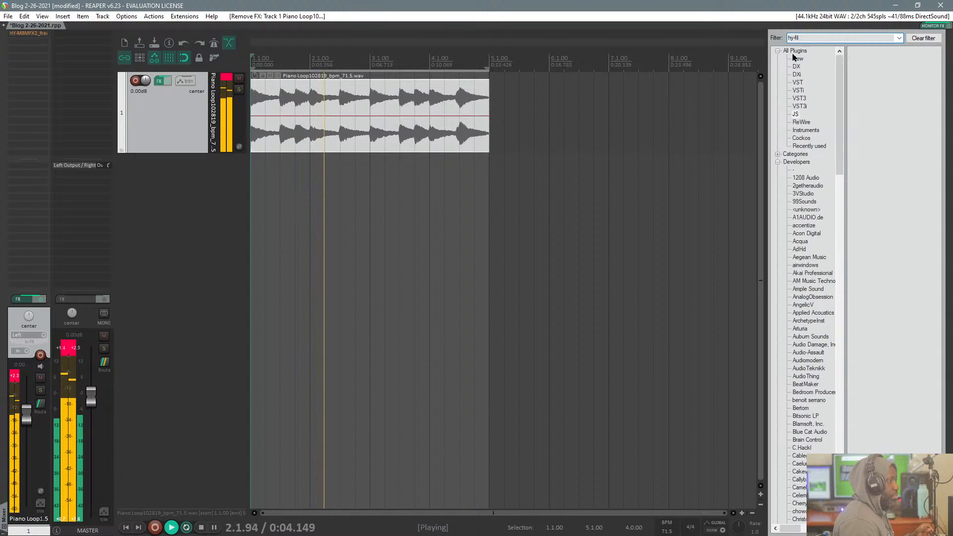
{"action": "left_click", "coordinate": [835, 50]}
{"action": "left_click_drag", "start_coordinate": [834, 50], "coordinate": [160, 109]}
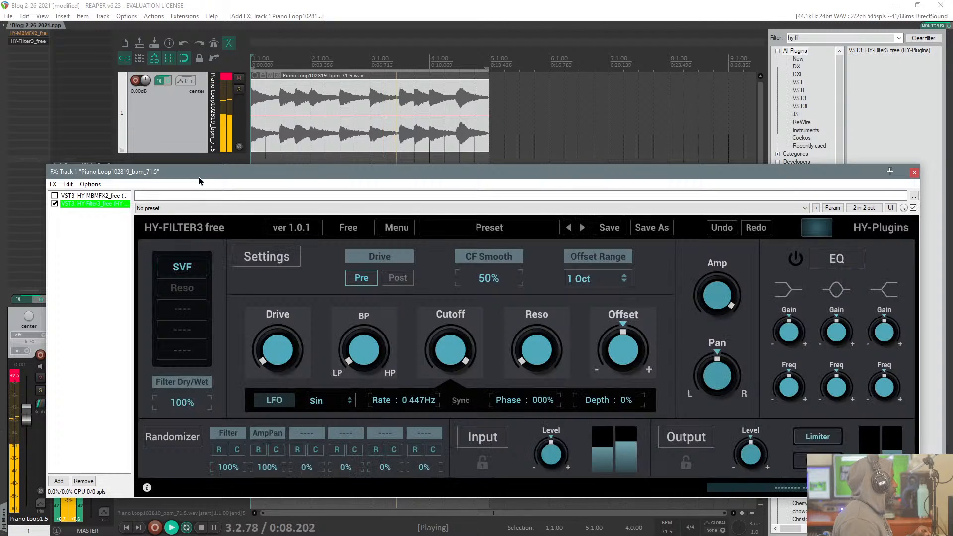
Step: Open HY-Filter3 in its own floating window and close the track's FX chain window
{"action": "double_click", "coordinate": [100, 204]}
{"action": "left_click_drag", "start_coordinate": [124, 171], "coordinate": [191, 117]}
{"action": "key", "text": "Escape"}
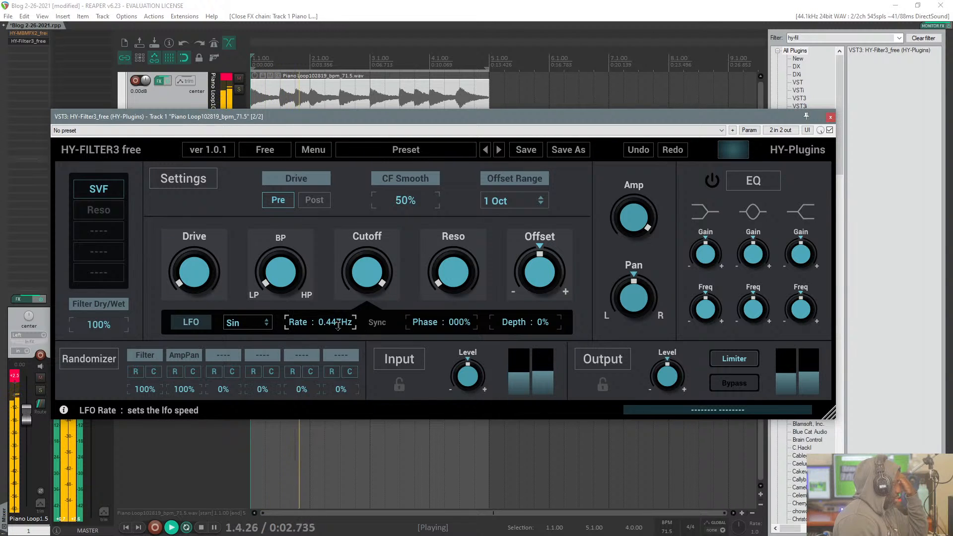
Step: Sync the LFO at 1/8T with Depth +100%, and turn the filter output to BP
{"action": "left_click", "coordinate": [377, 322]}
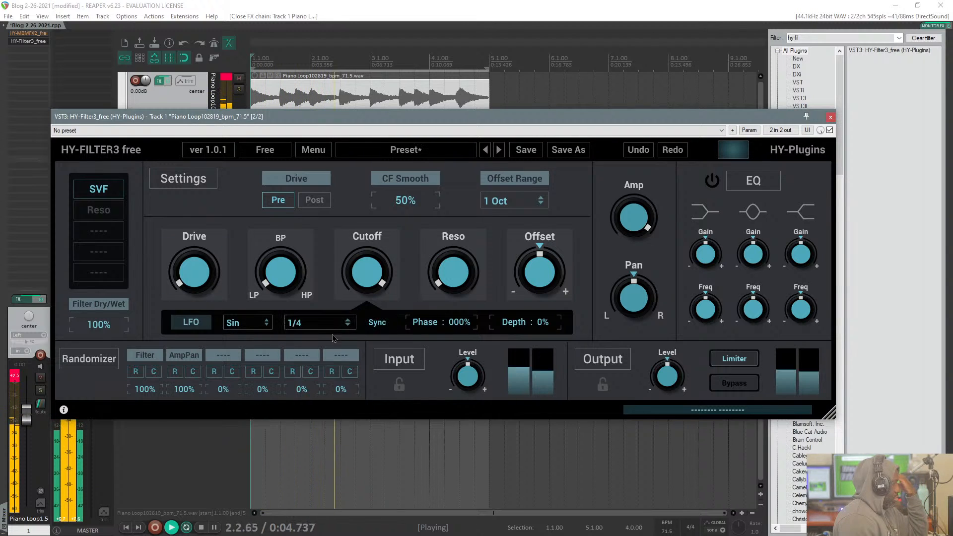
{"action": "left_click", "coordinate": [325, 323]}
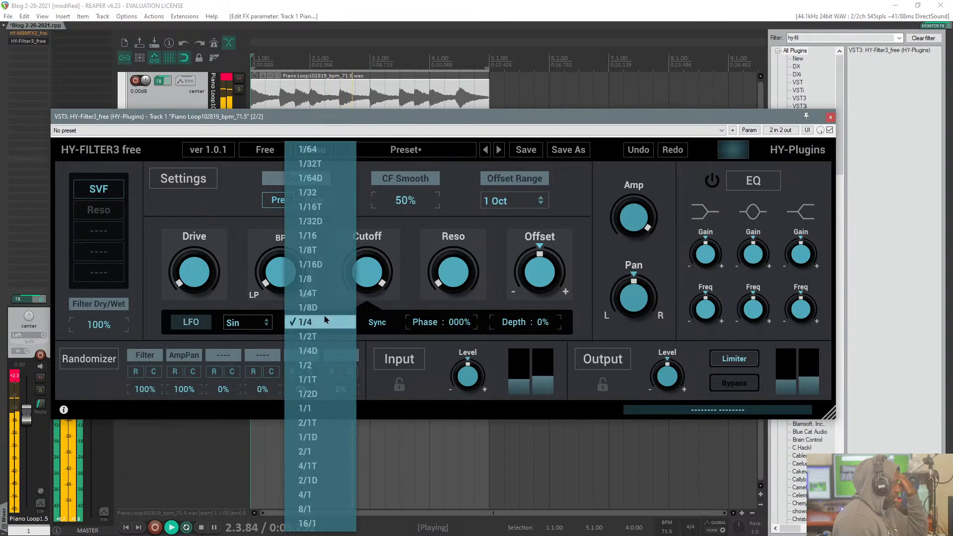
{"action": "left_click", "coordinate": [326, 250]}
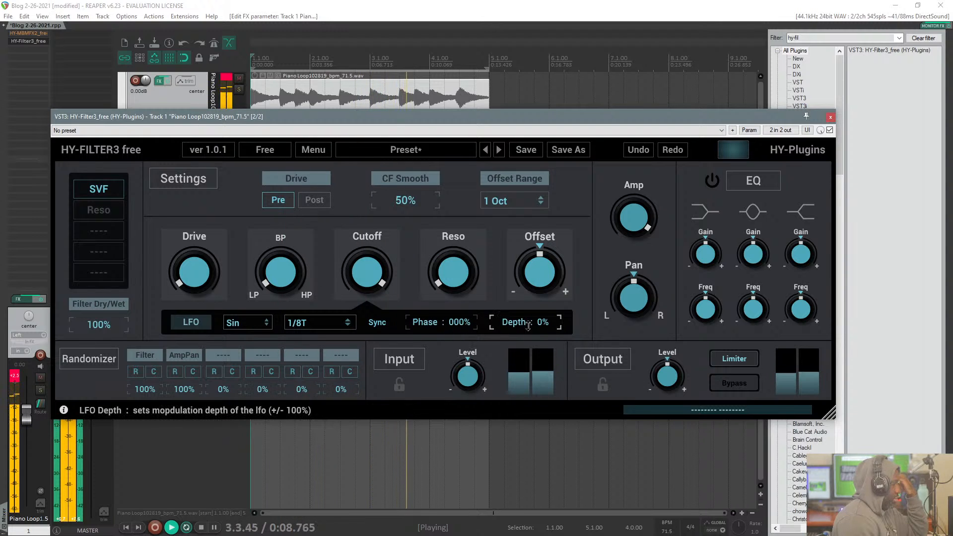
{"action": "left_click_drag", "start_coordinate": [545, 330], "coordinate": [521, 118]}
{"action": "left_click_drag", "start_coordinate": [277, 279], "coordinate": [277, 275]}
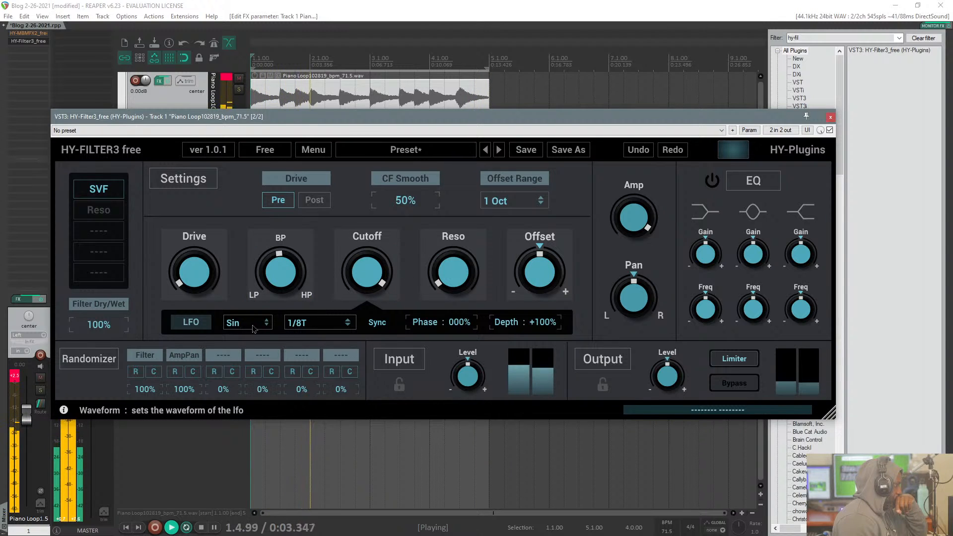
Step: Set the LFO waveform to Tri and try a higher Drive before returning it to minimum
{"action": "left_click", "coordinate": [253, 327]}
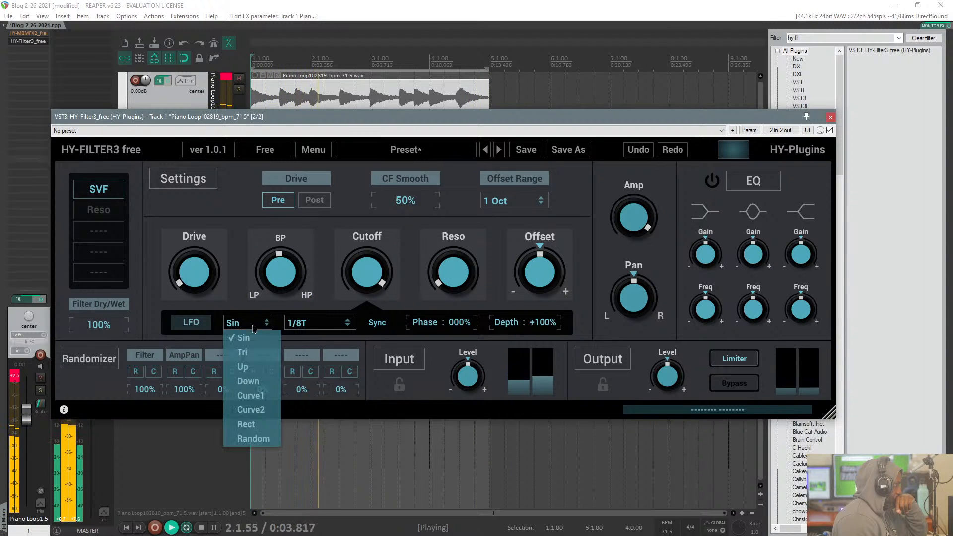
{"action": "left_click", "coordinate": [247, 353]}
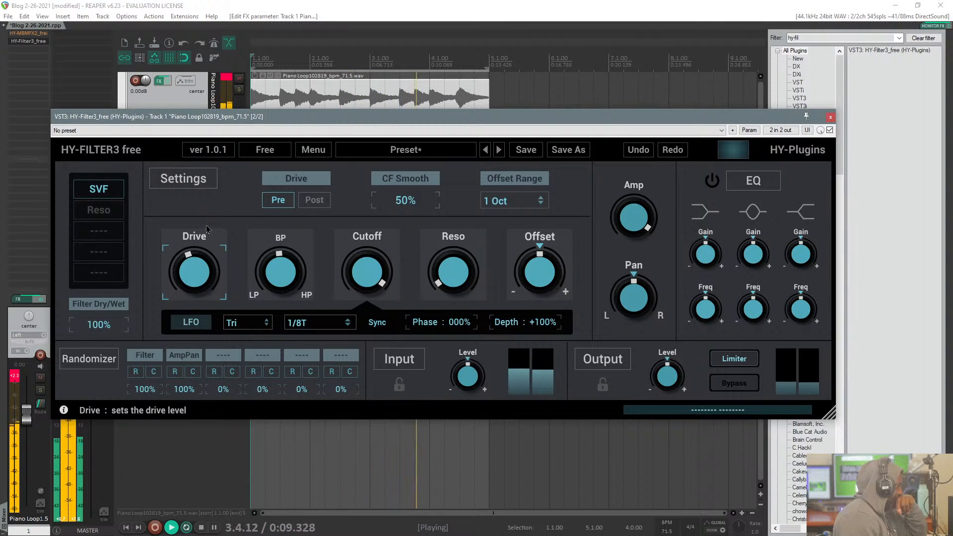
{"action": "left_click_drag", "start_coordinate": [199, 240], "coordinate": [201, 292]}
Step: Sweep the filter output and return it to LP with CF Smooth at 0%, LFO Phase at 100% and Depth at about -96%
{"action": "left_click_drag", "start_coordinate": [284, 273], "coordinate": [288, 181]}
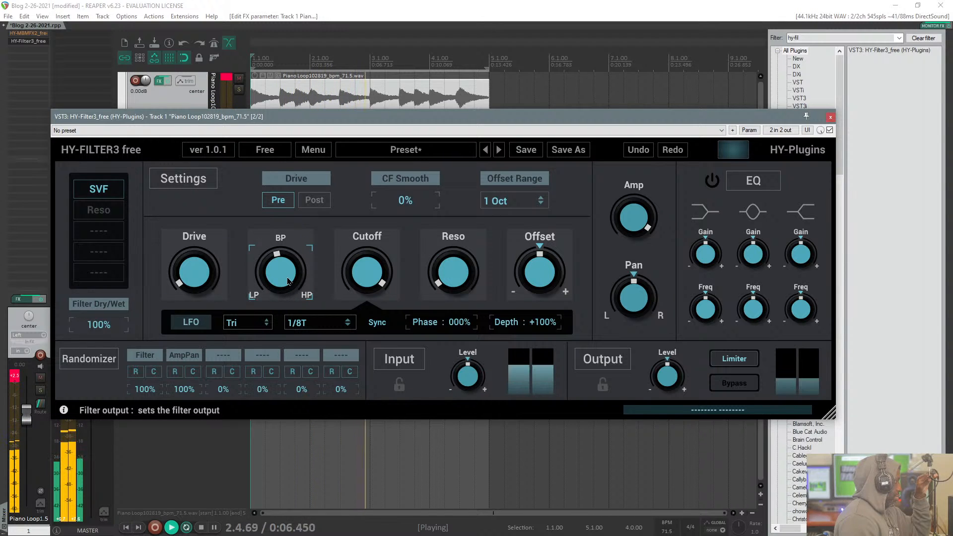
{"action": "left_click_drag", "start_coordinate": [287, 237], "coordinate": [254, 329]}
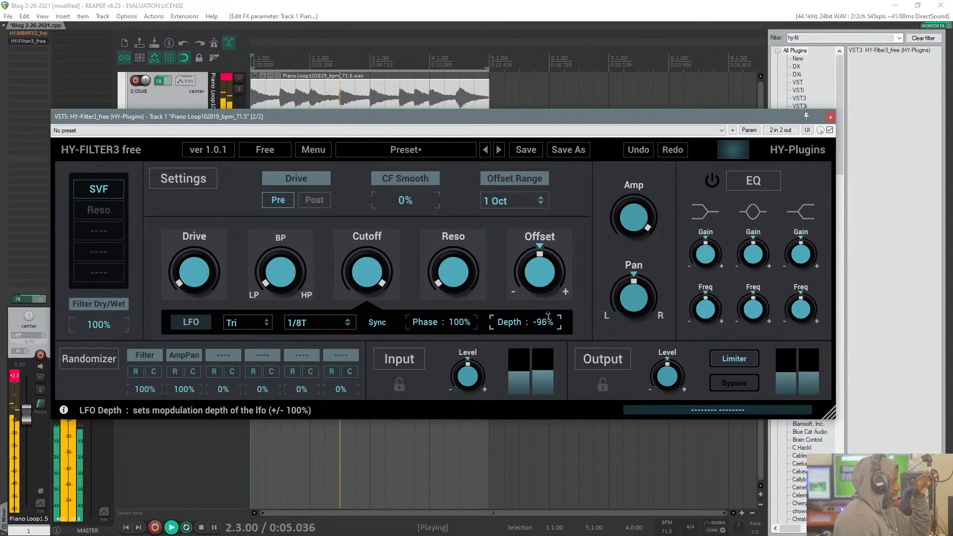
Step: Try the LFO Depth at 0% and +100%, ending with it set to -100%
{"action": "mouse_move", "coordinate": [548, 260]}
{"action": "left_mouse_down"}
{"action": "mouse_move", "coordinate": [550, 252]}
{"action": "mouse_move", "coordinate": [548, 261]}
{"action": "left_mouse_up"}
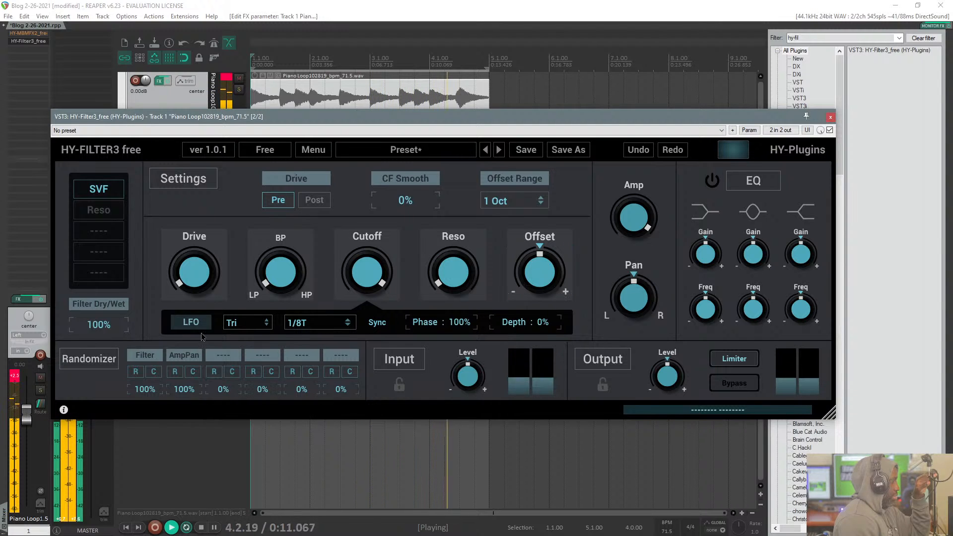
{"action": "left_click_drag", "start_coordinate": [553, 325], "coordinate": [561, 213]}
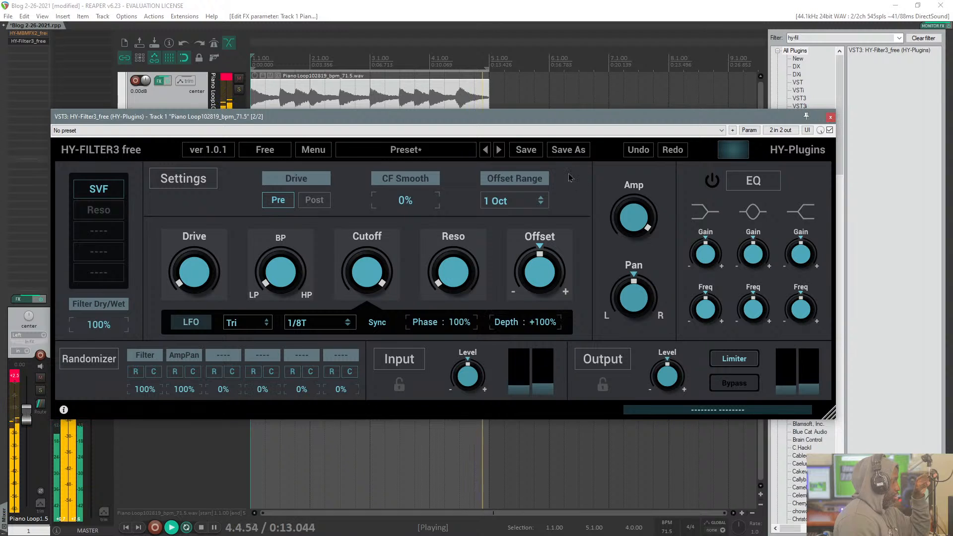
{"action": "left_click_drag", "start_coordinate": [548, 322], "coordinate": [530, 472]}
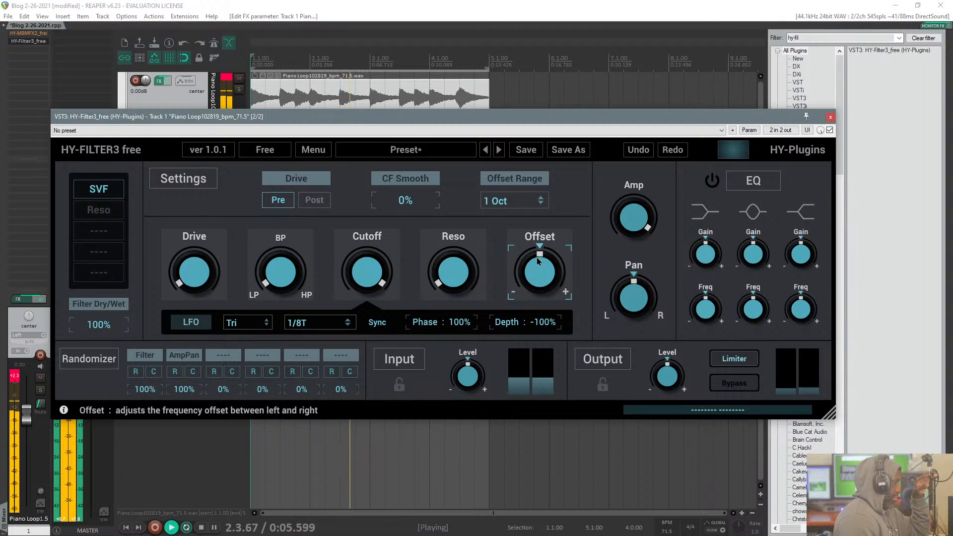
Step: Try the filter Offset at its minimum and reset it to centre
{"action": "left_click_drag", "start_coordinate": [538, 262], "coordinate": [547, 279]}
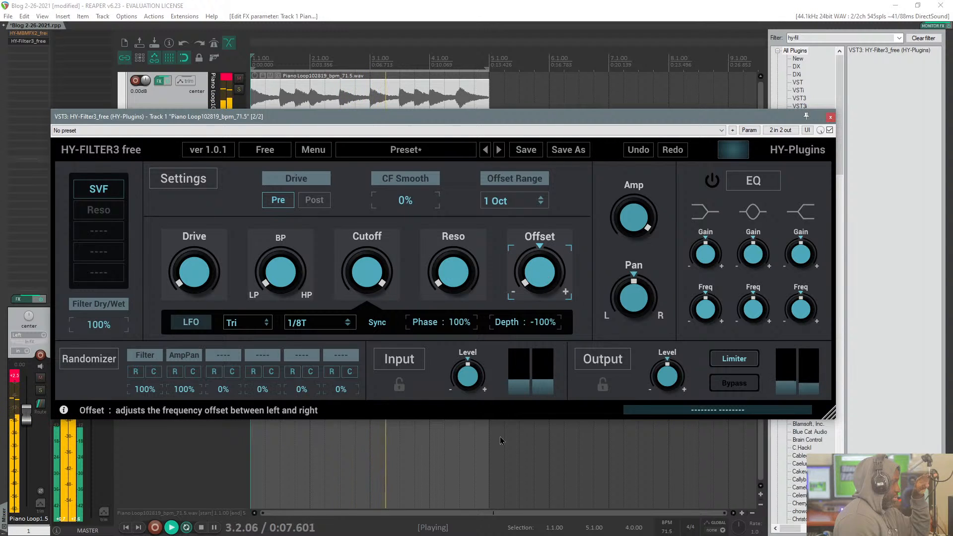
{"action": "double_click", "coordinate": [547, 266]}
{"action": "left_click_drag", "start_coordinate": [458, 168], "coordinate": [461, 132]}
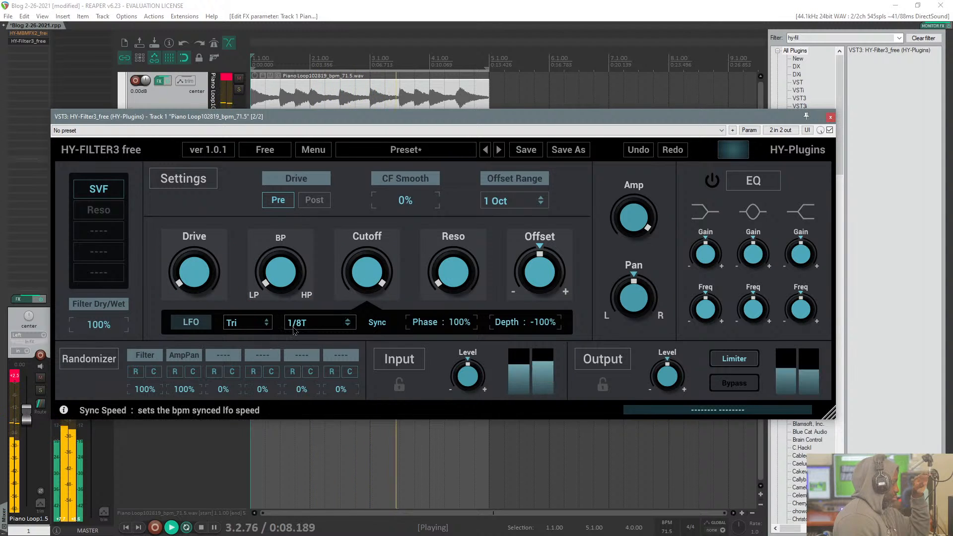
Step: Set the LFO sync speed to 1/8
{"action": "left_click", "coordinate": [317, 323]}
{"action": "left_click", "coordinate": [316, 357]}
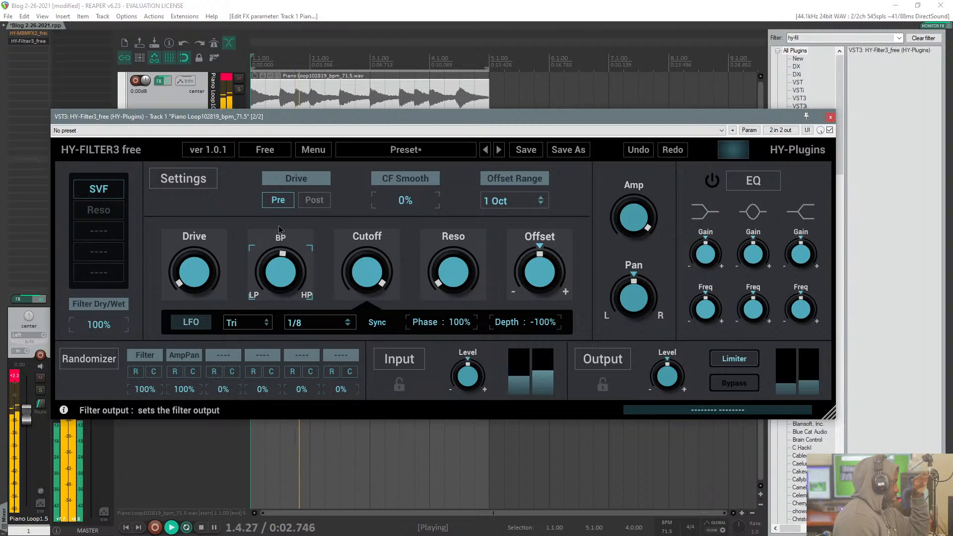
Step: Sweep the filter output between BP and LP and try the Pan hard left, returning them to LP and centre
{"action": "left_click_drag", "start_coordinate": [281, 225], "coordinate": [286, 176]}
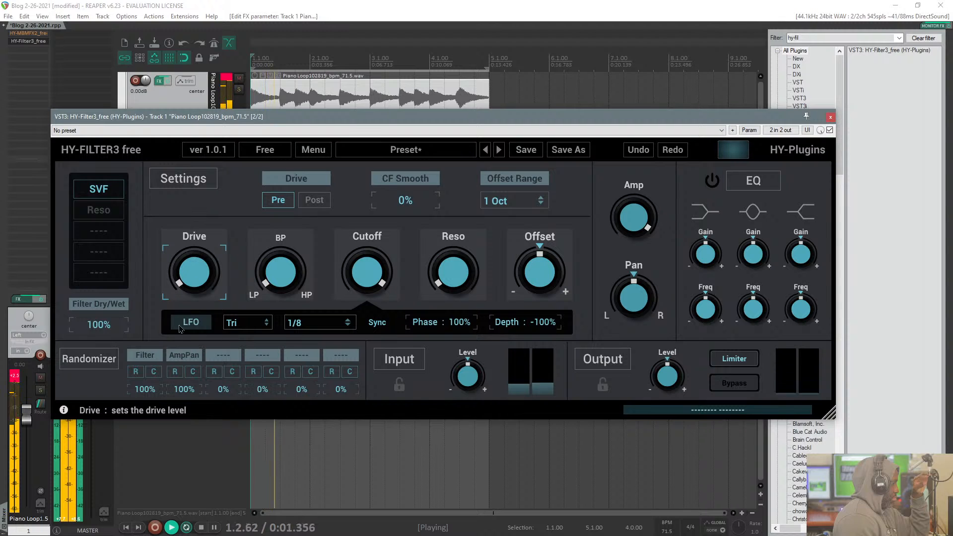
{"action": "left_click_drag", "start_coordinate": [284, 281], "coordinate": [272, 230]}
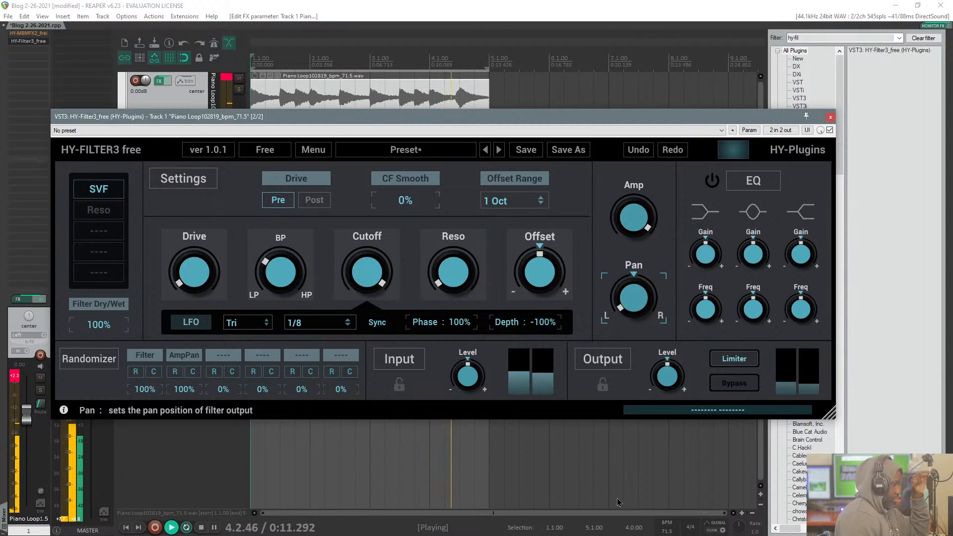
{"action": "double_click", "coordinate": [632, 301]}
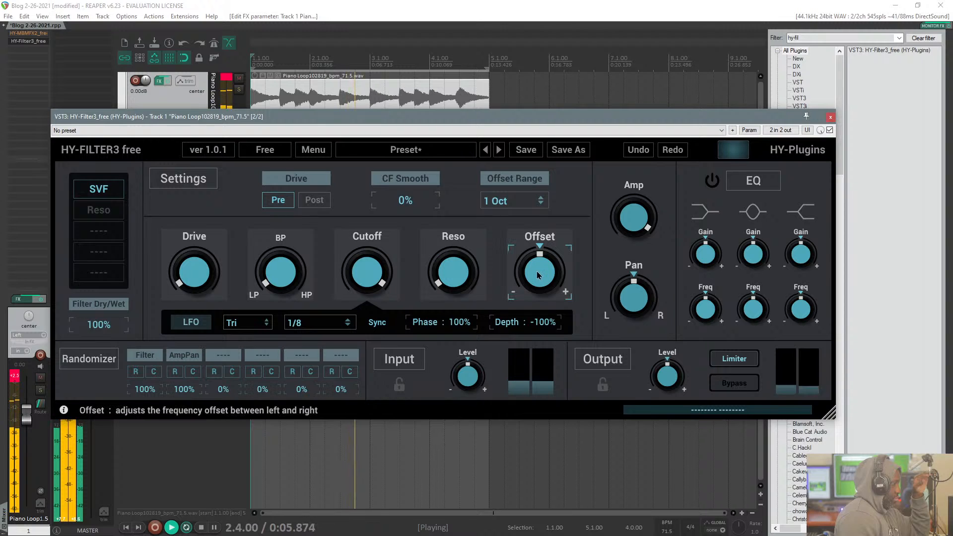
{"action": "left_click", "coordinate": [308, 327]}
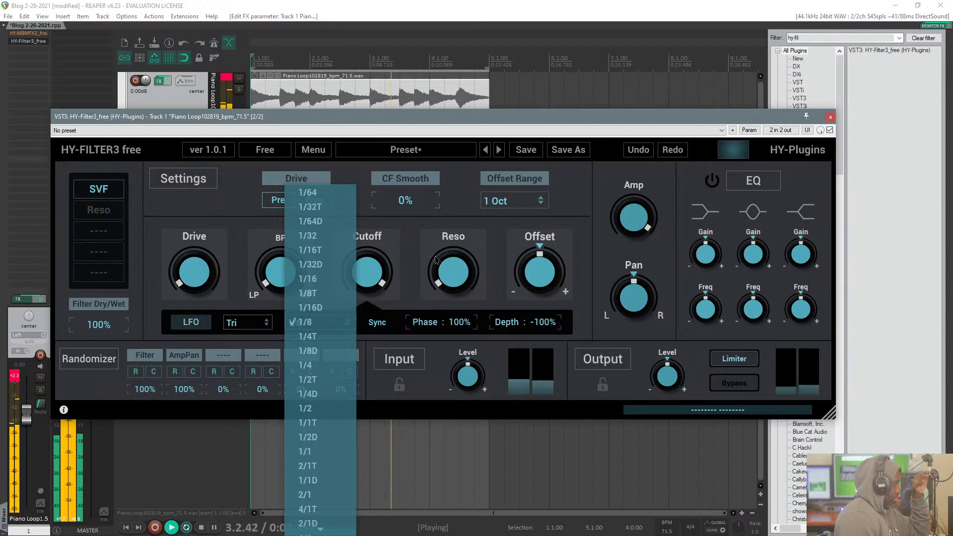
{"action": "left_click", "coordinate": [553, 205]}
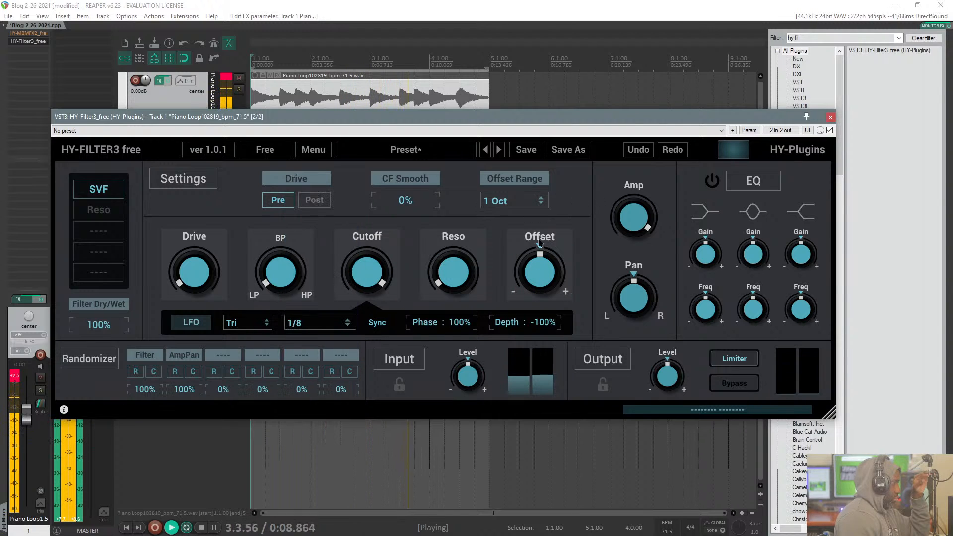
{"action": "left_click", "coordinate": [309, 328]}
{"action": "left_click", "coordinate": [309, 323]}
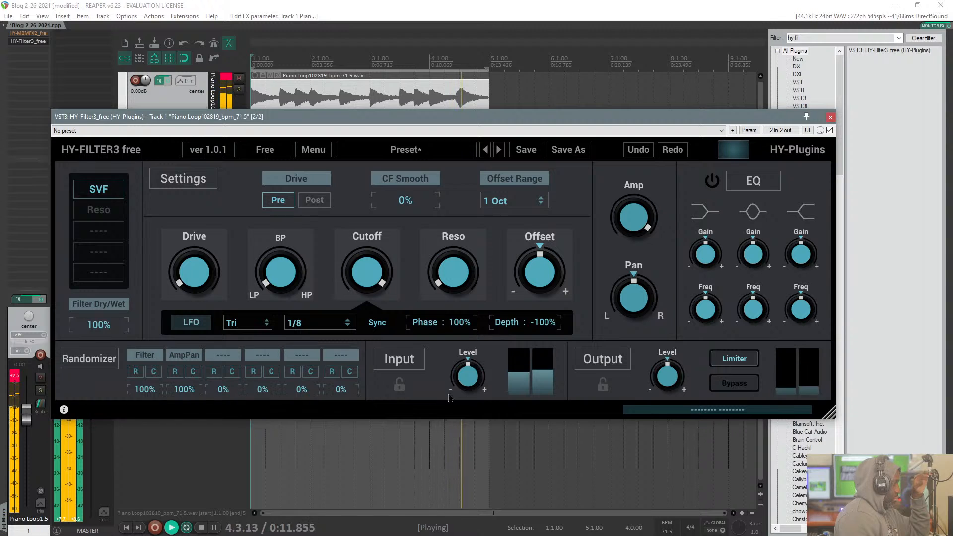
Step: Stop playback, and shrink the HY-Filter3 window and reposition it below the piano loop
{"action": "left_click", "coordinate": [359, 25]}
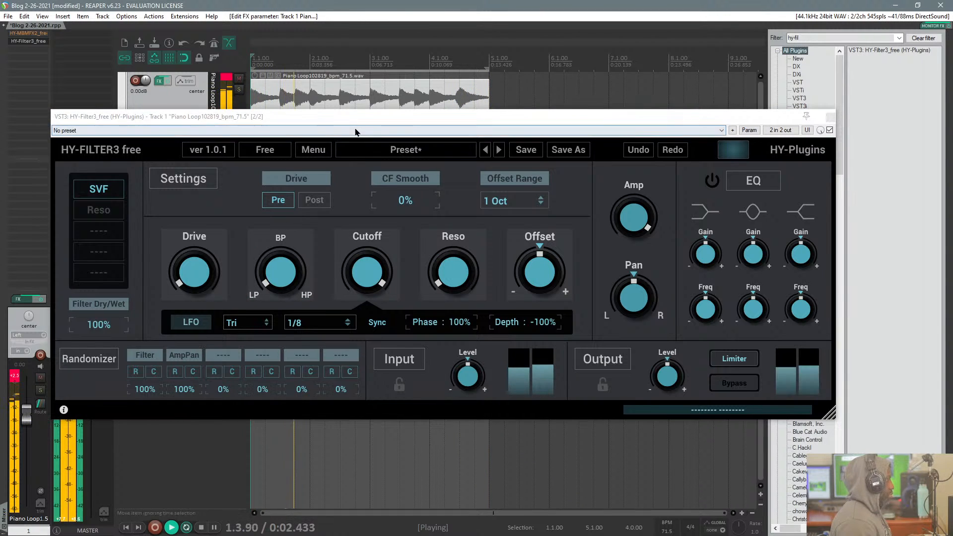
{"action": "key", "text": "space"}
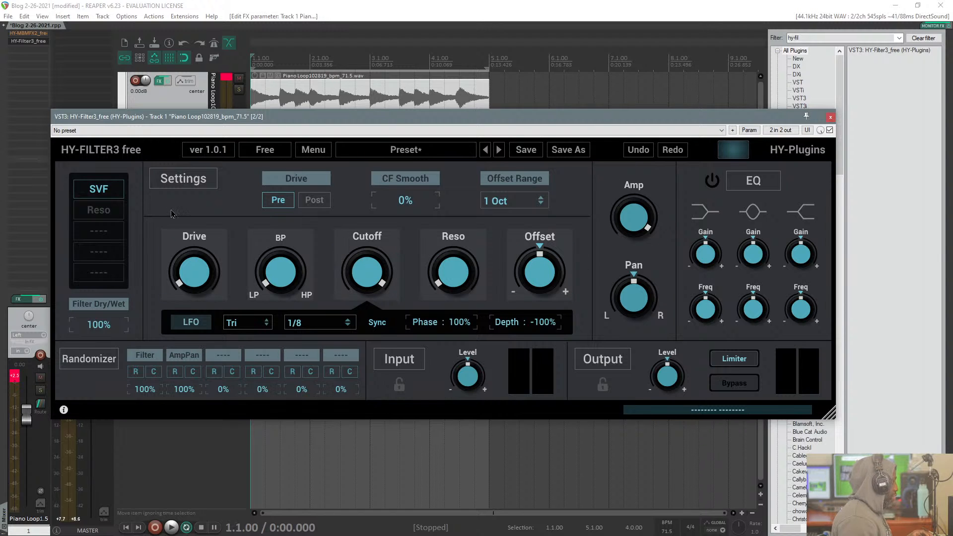
{"action": "left_click_drag", "start_coordinate": [288, 208], "coordinate": [293, 186]}
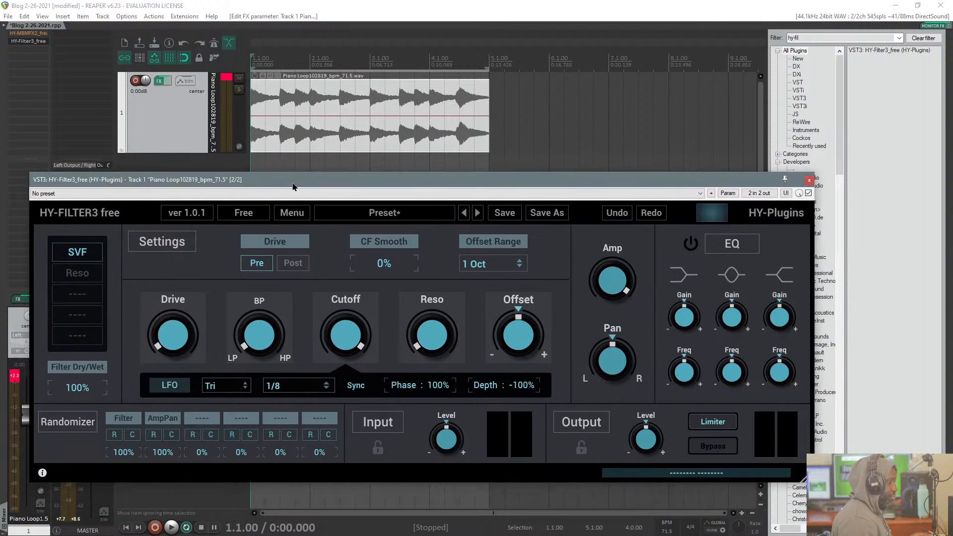
{"action": "left_click_drag", "start_coordinate": [813, 357], "coordinate": [652, 356]}
{"action": "left_click_drag", "start_coordinate": [561, 184], "coordinate": [636, 153]}
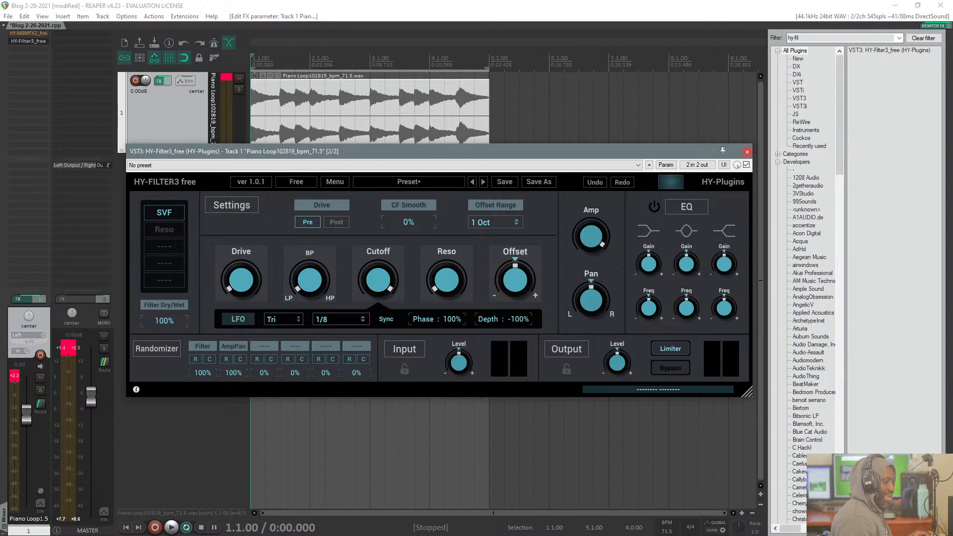
{"action": "key", "text": "alt+Tab"}
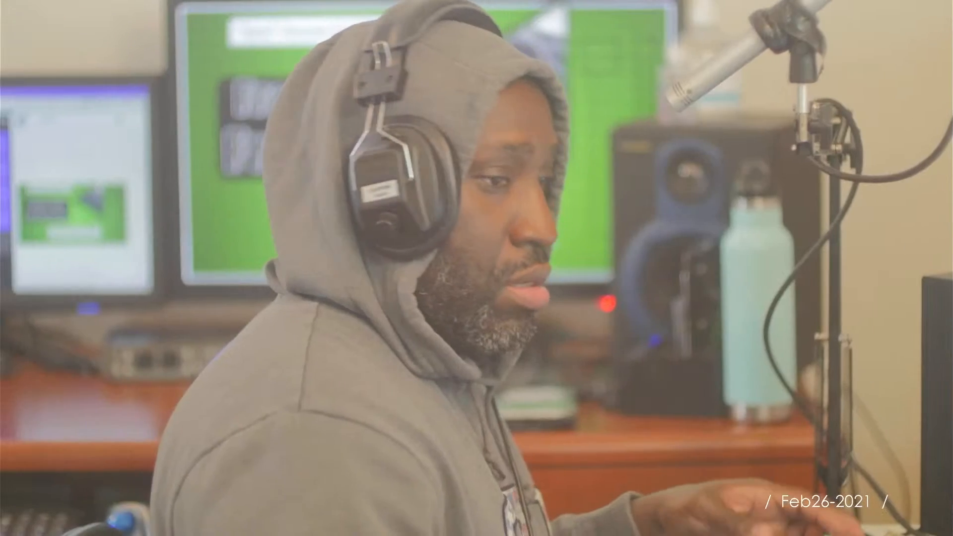